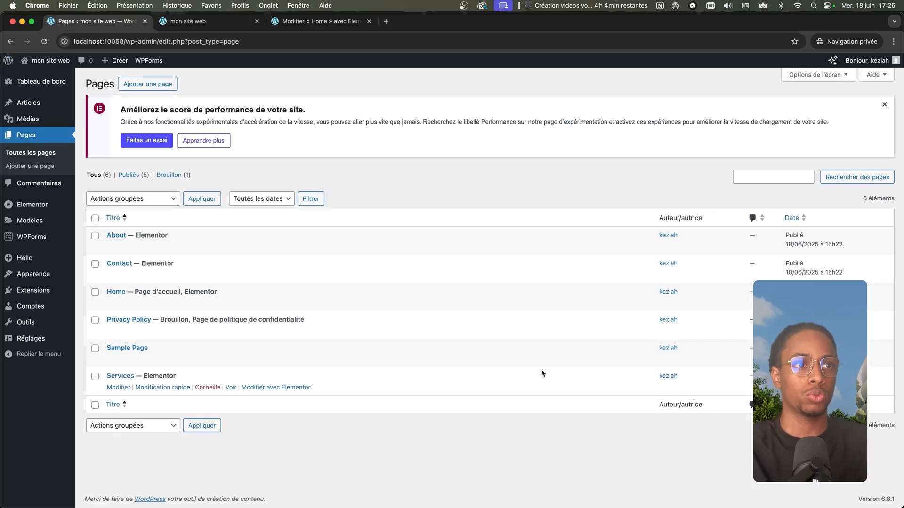
# Install and activate the ElementsKit Elementor Addons and Templates extension from the popular WordPress extensions
pyautogui.click(29, 288)
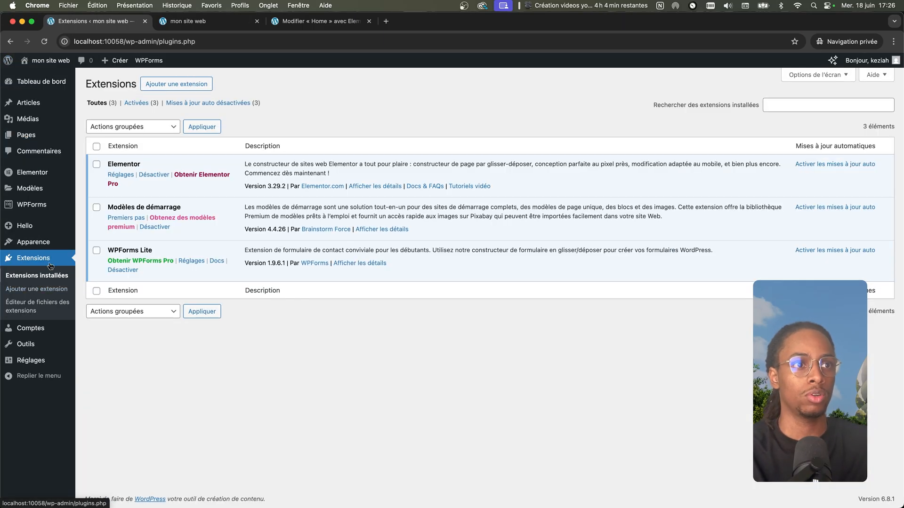
pyautogui.click(172, 89)
pyautogui.click(164, 111)
pyautogui.scroll(-20, 192, 132)
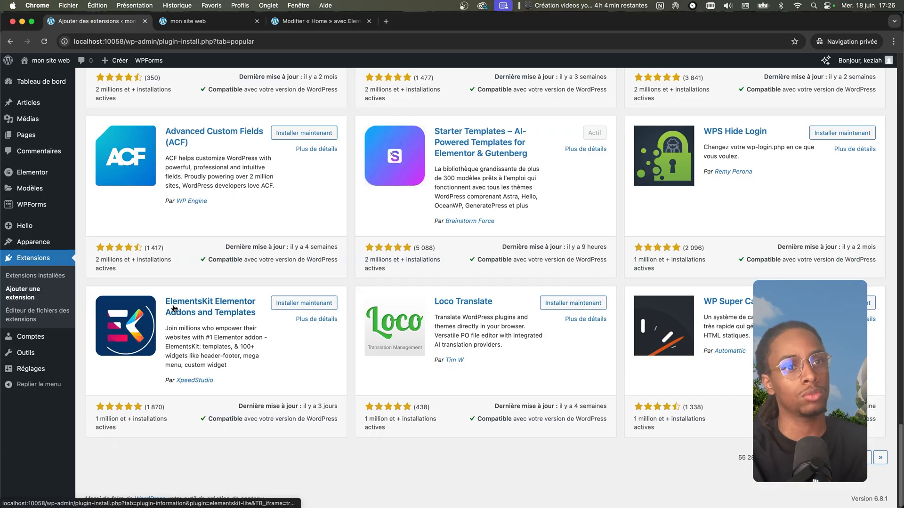
pyautogui.click(305, 304)
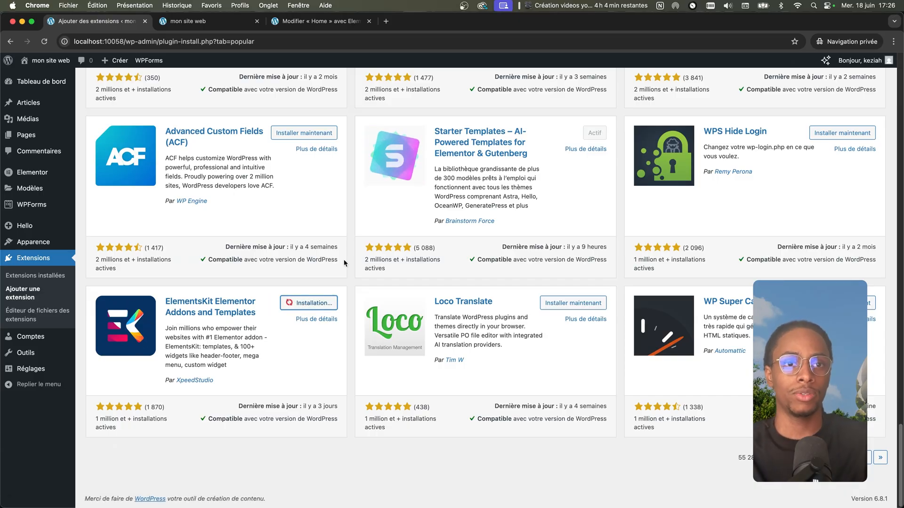
pyautogui.click(314, 303)
# Start the ElementsKit setup, choose the Advanced configuration, review its modules and widgets, and continue to the sign-up stage
pyautogui.click(30, 211)
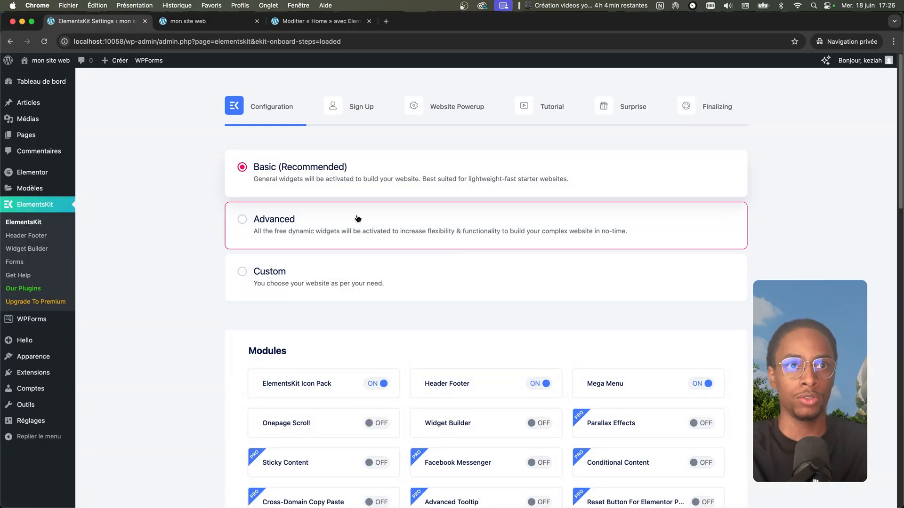
pyautogui.click(290, 236)
pyautogui.scroll(-10, 367, 230)
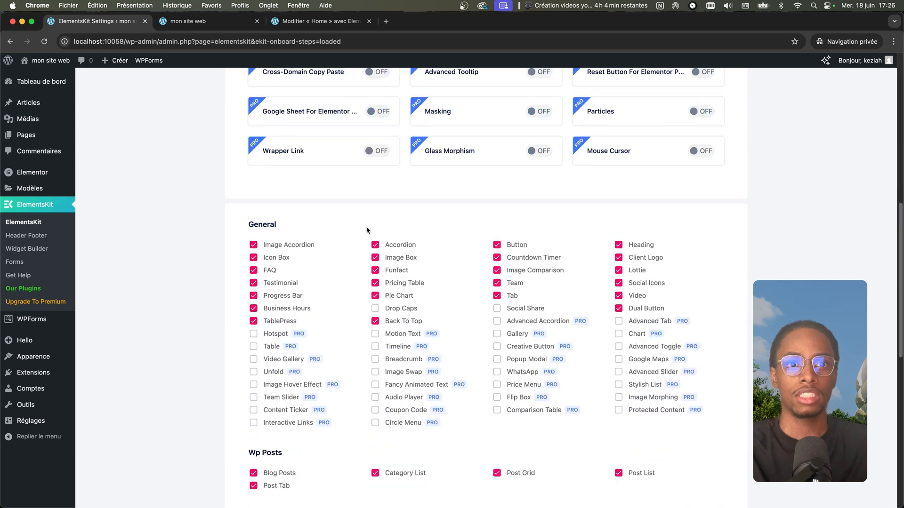
pyautogui.scroll(4, 429, 231)
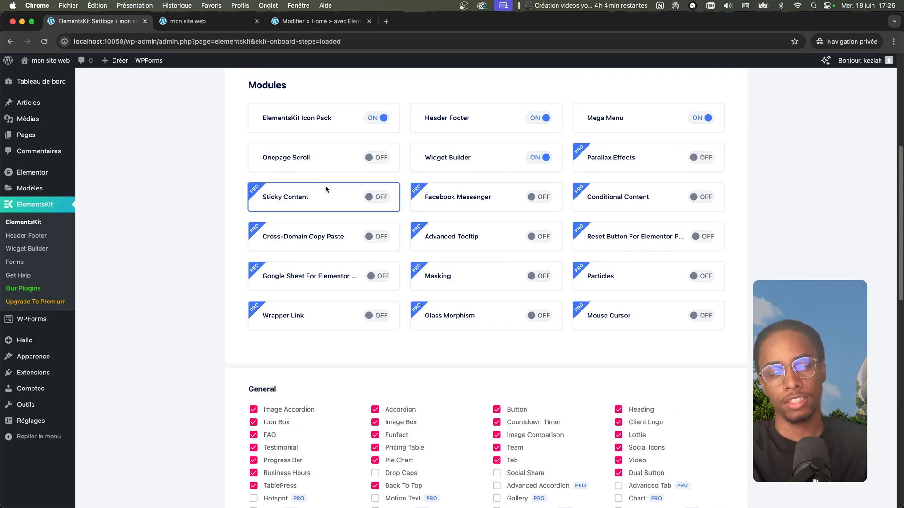
pyautogui.scroll(-4, 325, 189)
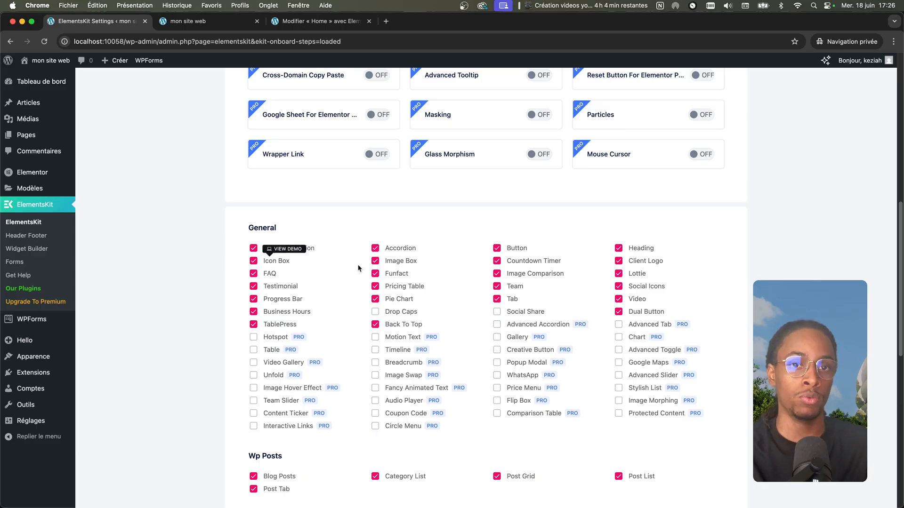
pyautogui.scroll(8, 383, 281)
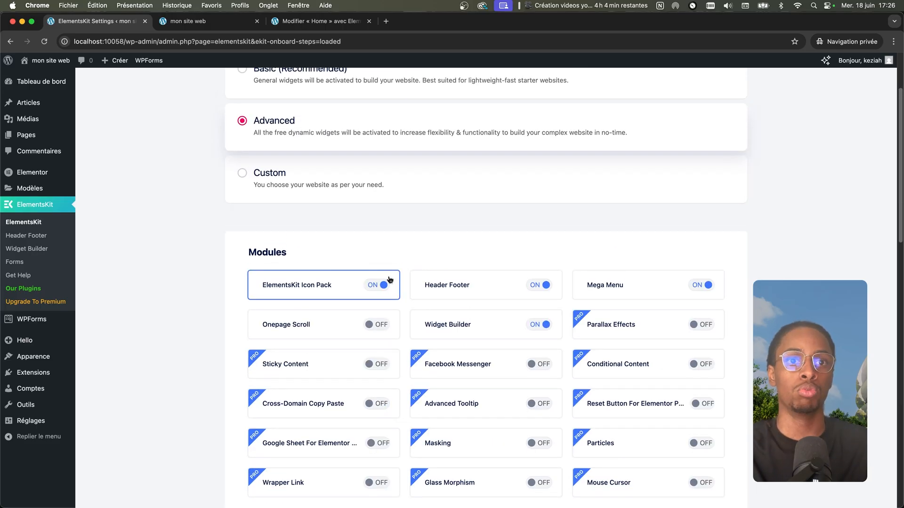
pyautogui.scroll(-2, 389, 280)
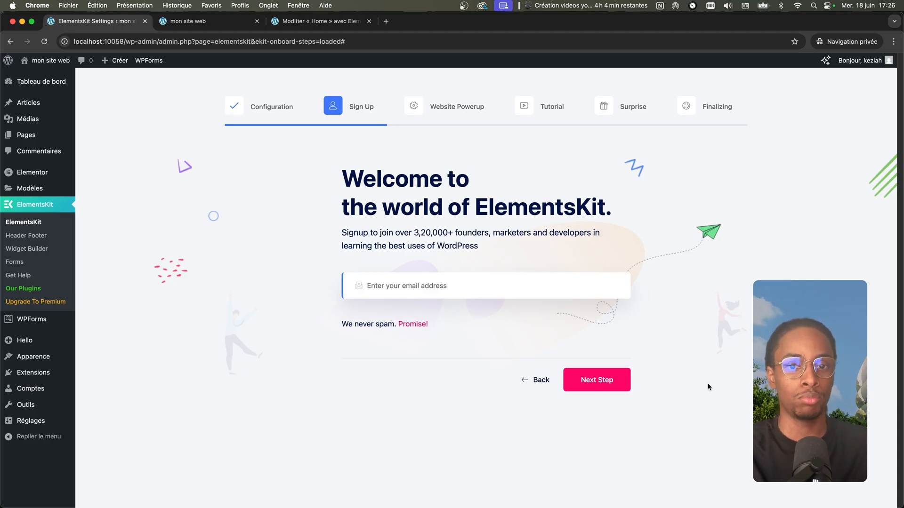
# Skip the ElementsKit e-mail sign-up, extra plugins, tutorial and upgrade offer, and finish the setup wizard
pyautogui.click(597, 380)
pyautogui.scroll(-2, 664, 452)
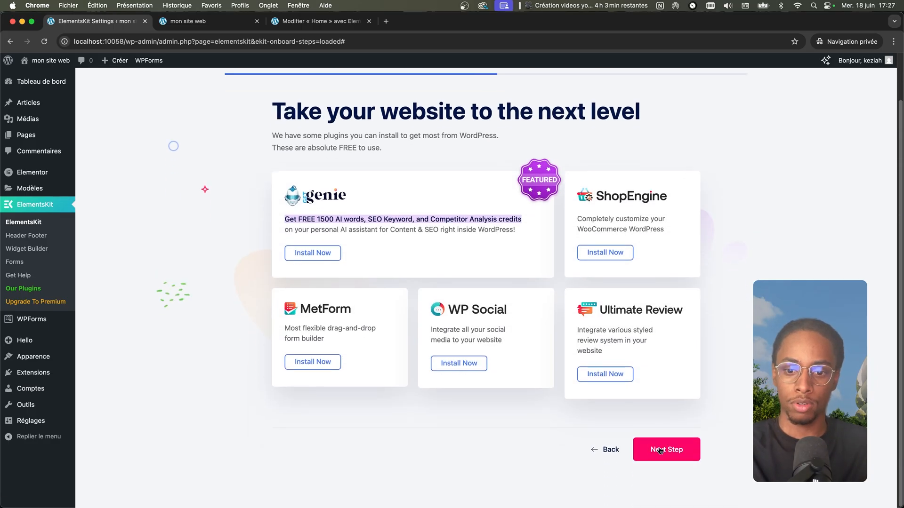
pyautogui.click(665, 449)
pyautogui.scroll(-2, 662, 455)
pyautogui.click(660, 445)
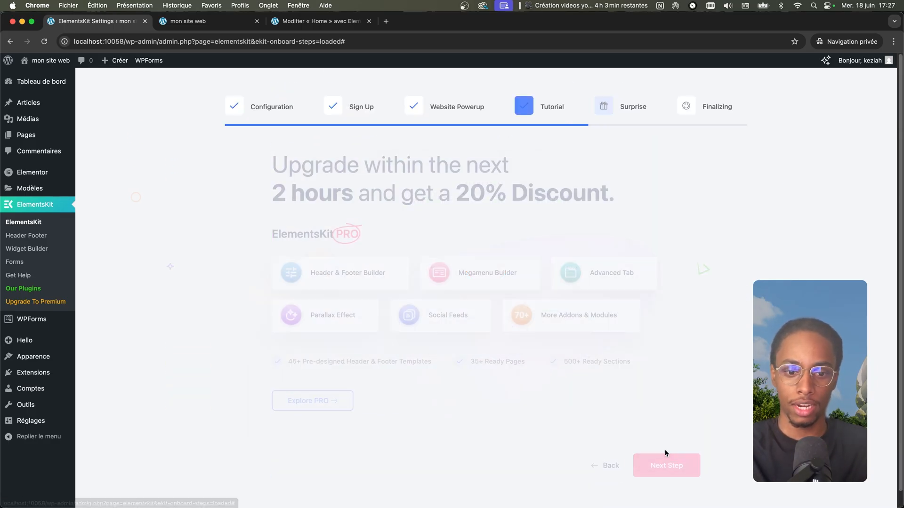
pyautogui.click(663, 463)
pyautogui.click(513, 424)
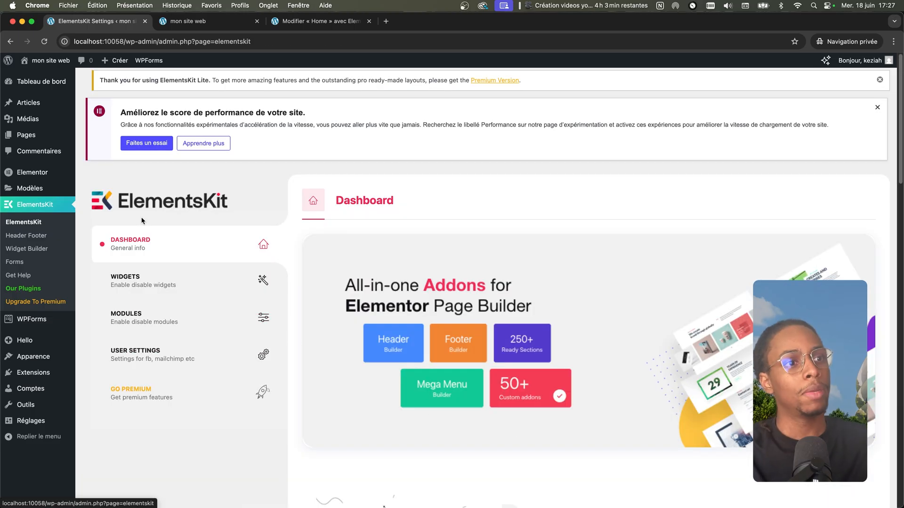
# Dismiss the performance notice in ElementsKit's header and footer templates, and start a new template titled "Header"
pyautogui.click(16, 239)
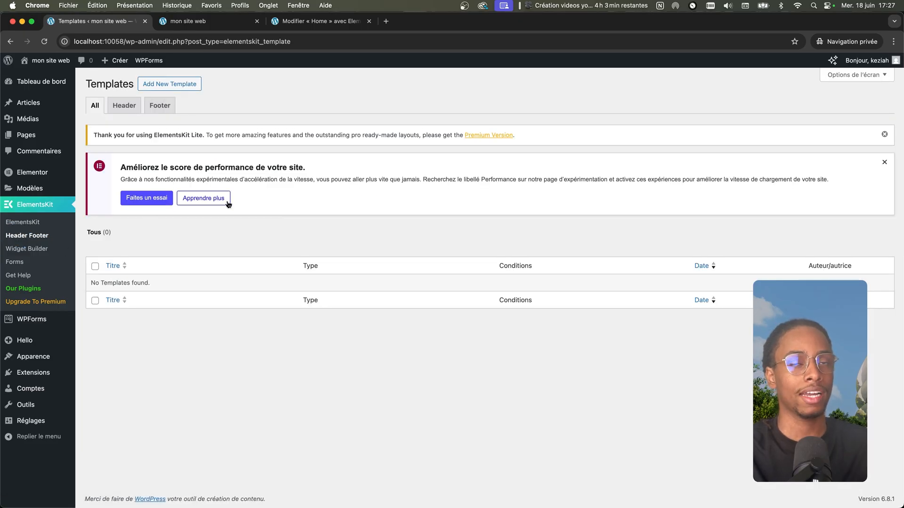
pyautogui.click(884, 162)
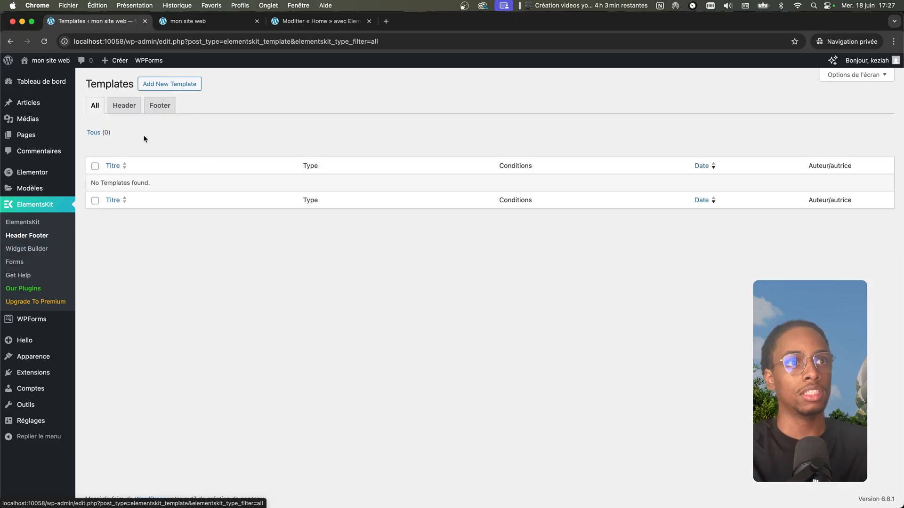
pyautogui.click(158, 90)
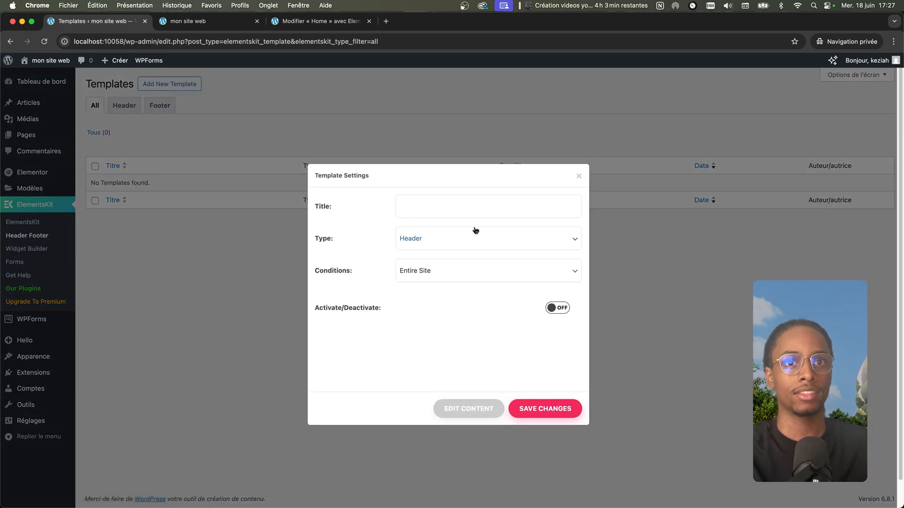
pyautogui.click(445, 204)
pyautogui.write('Header')
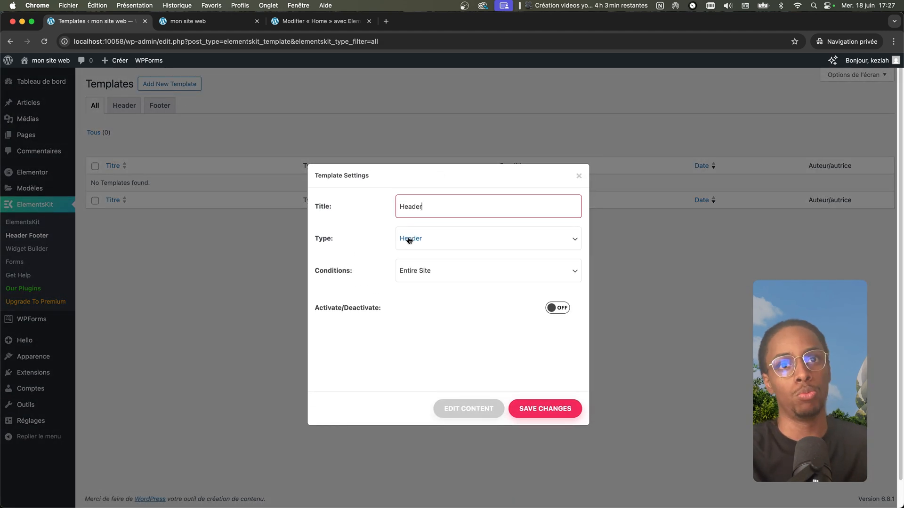
# Use type Header and condition Entire Site for the template, activate it, and open its content for editing in Elementor
pyautogui.click(425, 243)
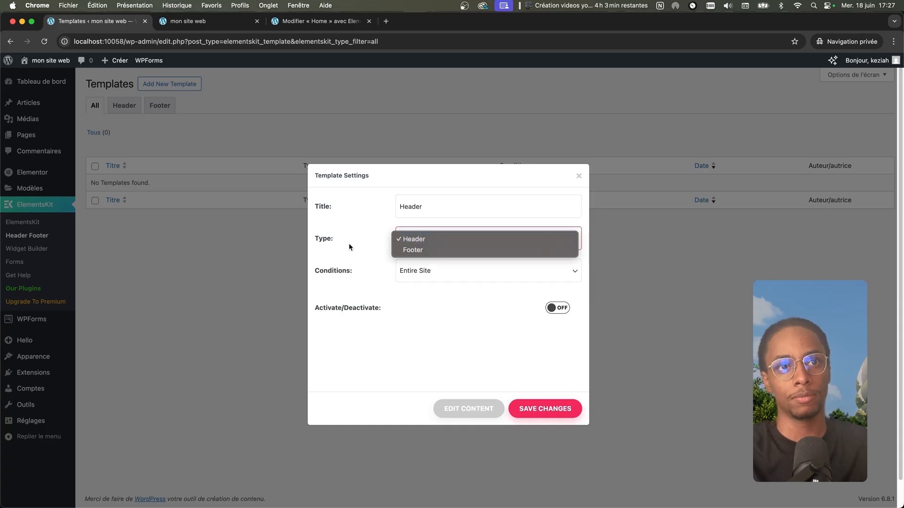
pyautogui.click(447, 243)
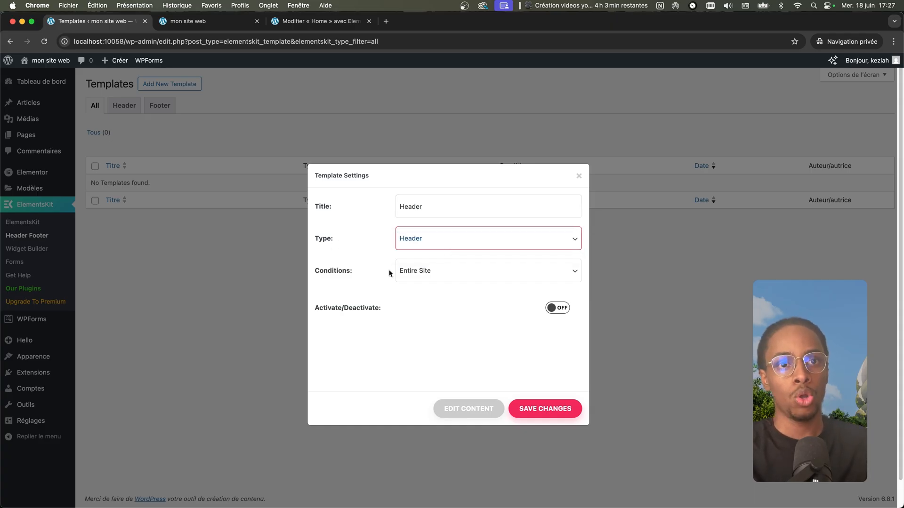
pyautogui.click(420, 275)
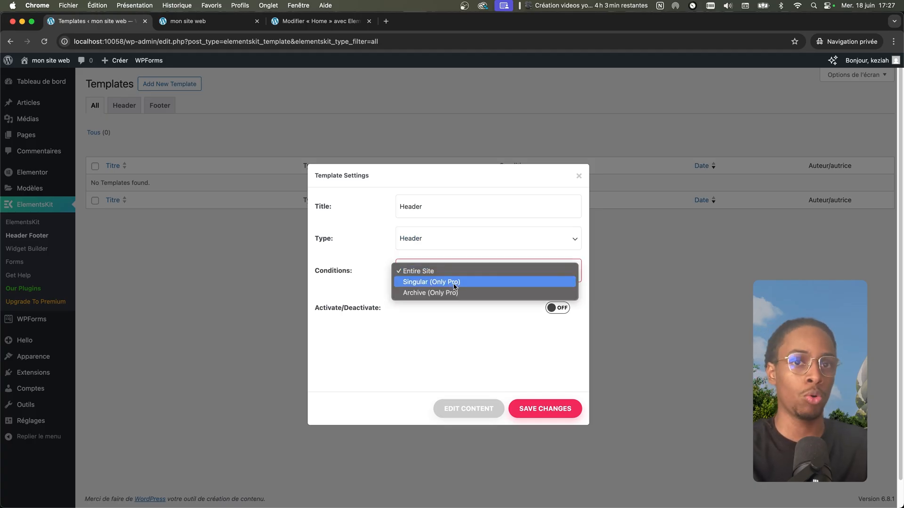
pyautogui.click(429, 275)
pyautogui.click(549, 308)
pyautogui.click(473, 408)
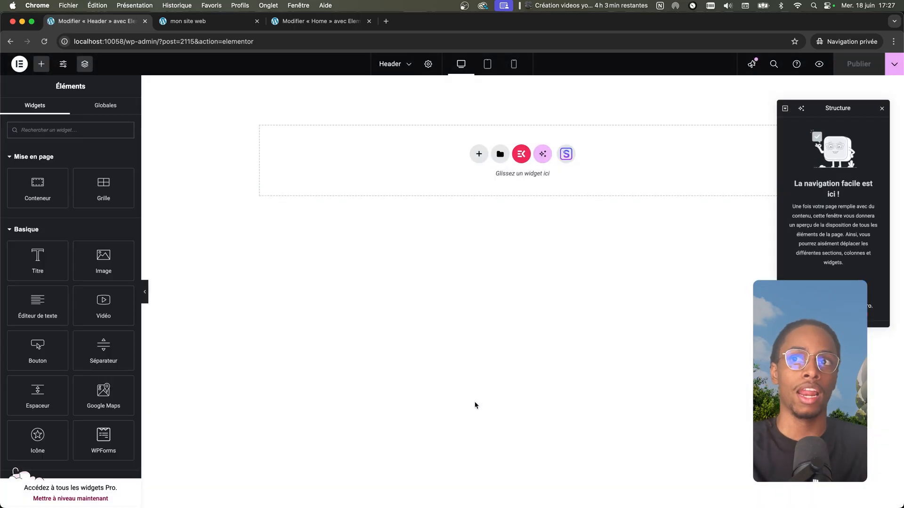
# Close the page structure view and filter the ElementsKit library's sections by the Header category
pyautogui.click(883, 110)
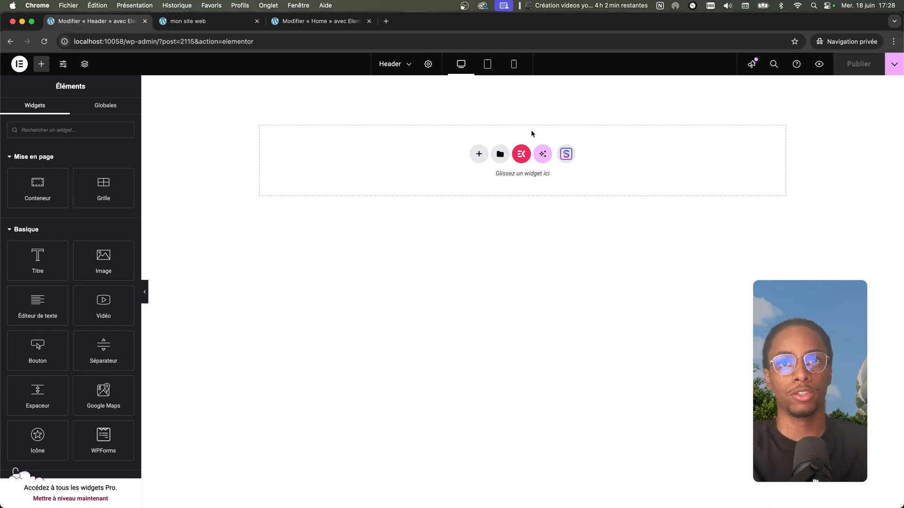
pyautogui.click(520, 157)
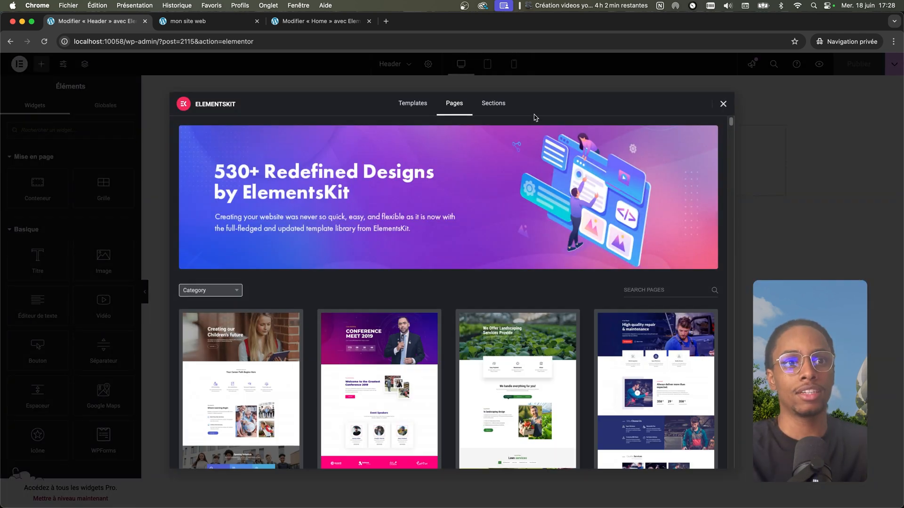
pyautogui.click(496, 109)
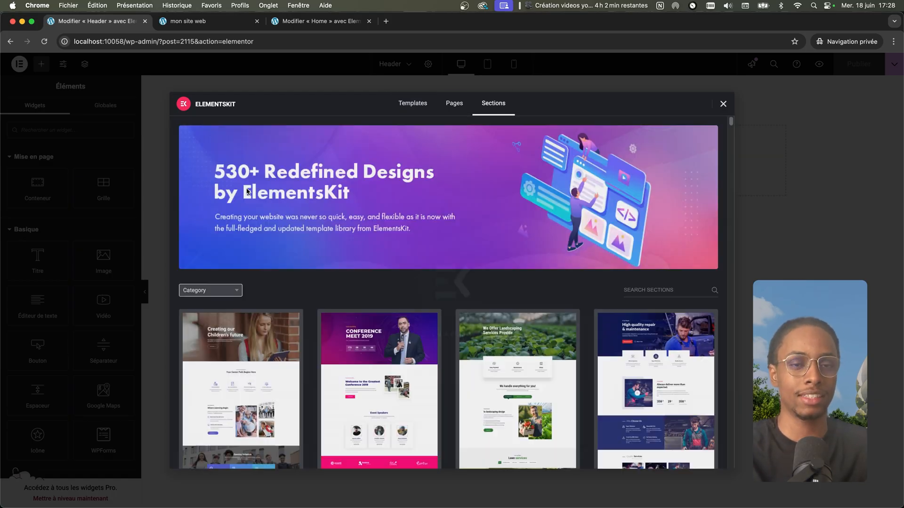
pyautogui.click(237, 290)
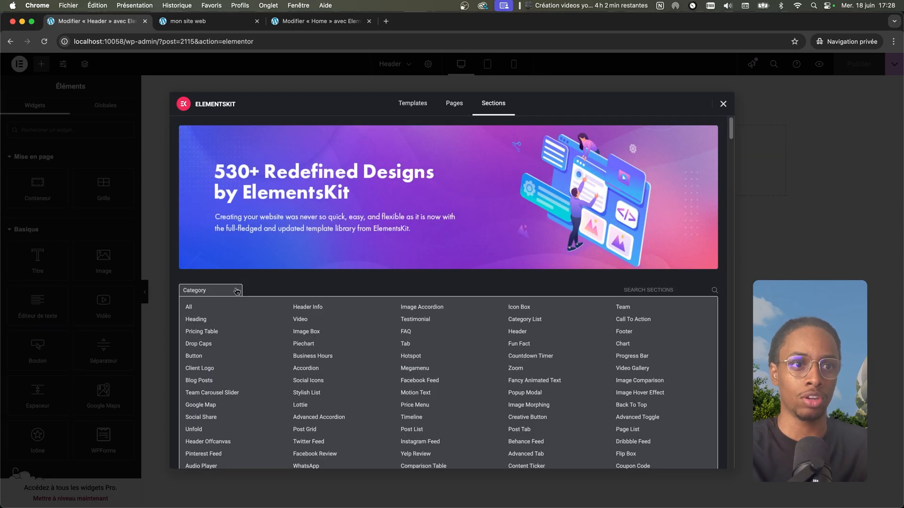
pyautogui.scroll(-3, 237, 292)
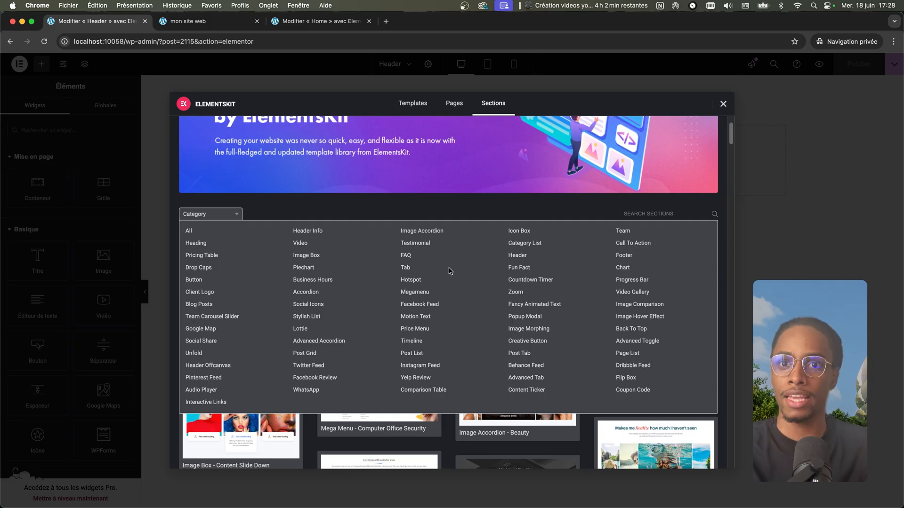
pyautogui.click(518, 256)
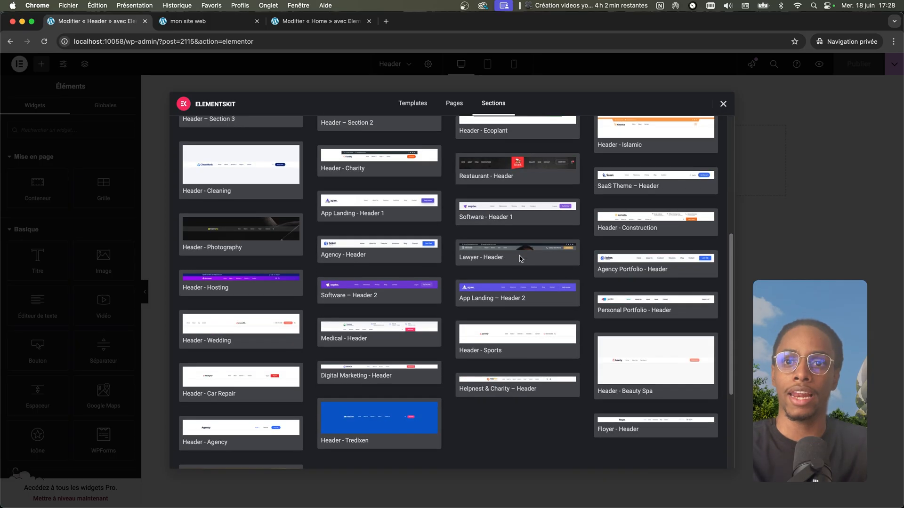
# Browse the available header designs and insert the "Header - Cleaning" section into the template
pyautogui.scroll(-3, 520, 258)
pyautogui.scroll(4, 519, 258)
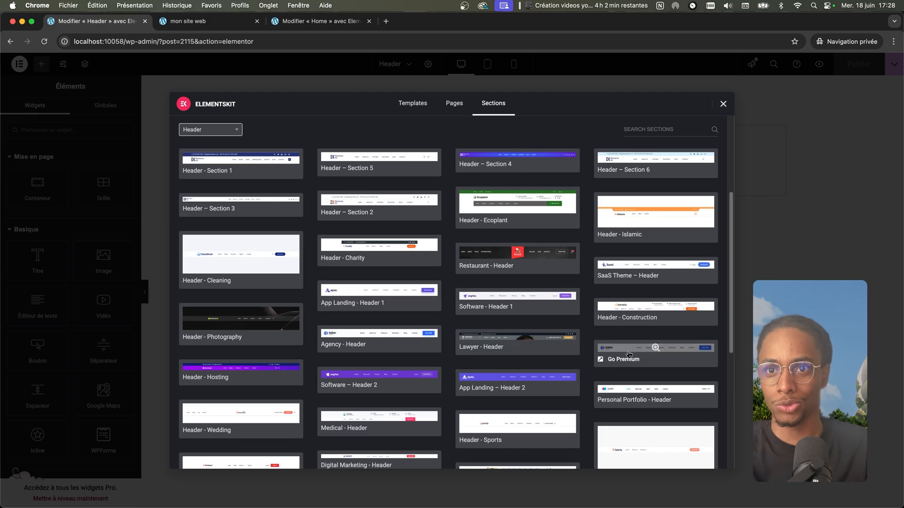
pyautogui.scroll(2, 342, 225)
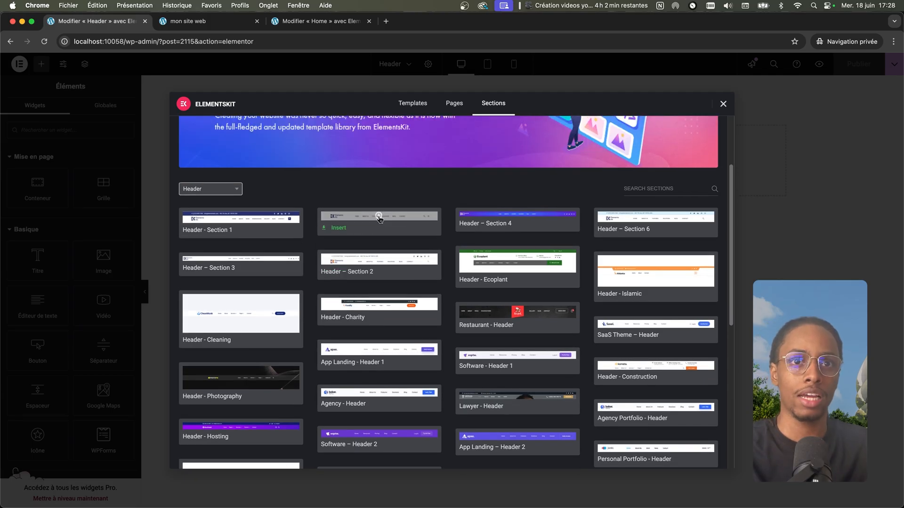
pyautogui.scroll(-3, 385, 315)
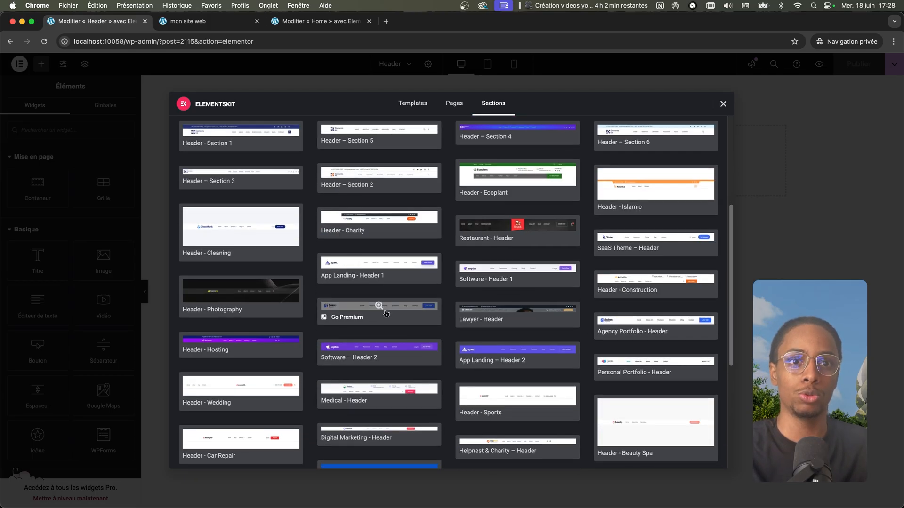
pyautogui.scroll(-6, 358, 273)
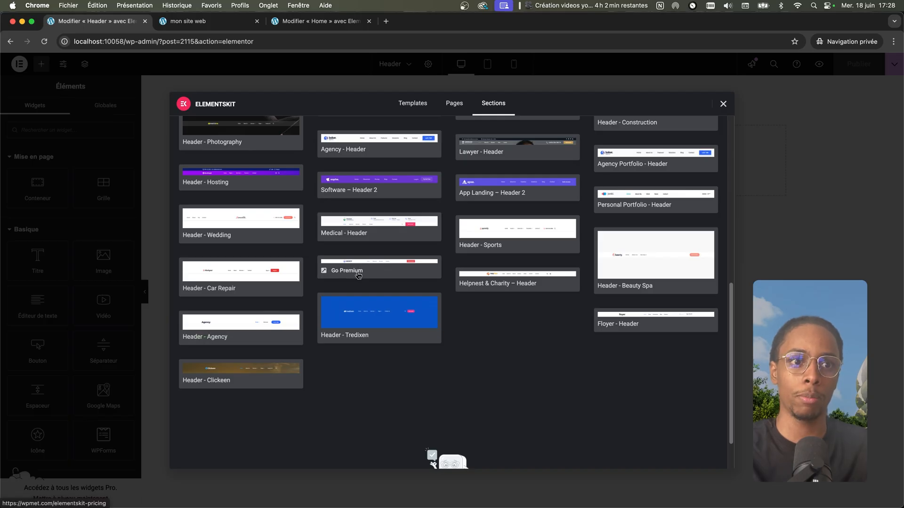
pyautogui.scroll(15, 359, 275)
pyautogui.scroll(-9, 624, 261)
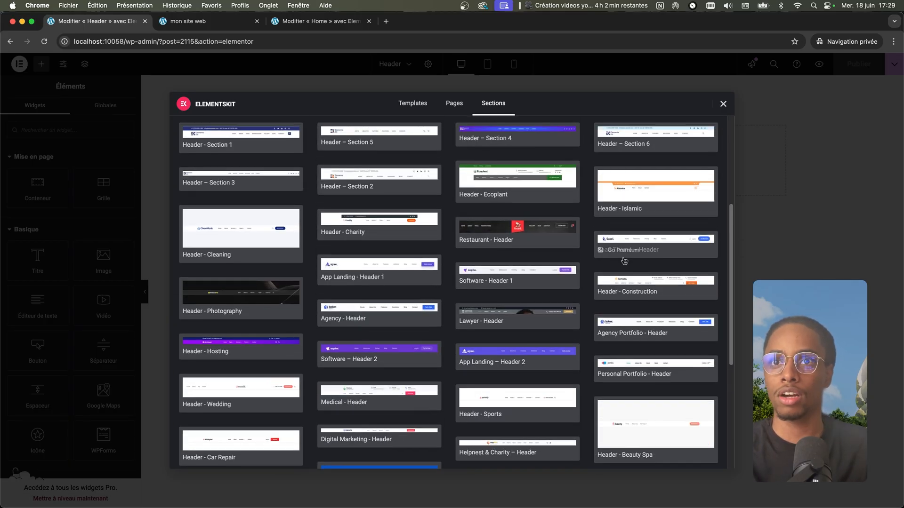
pyautogui.scroll(2, 268, 226)
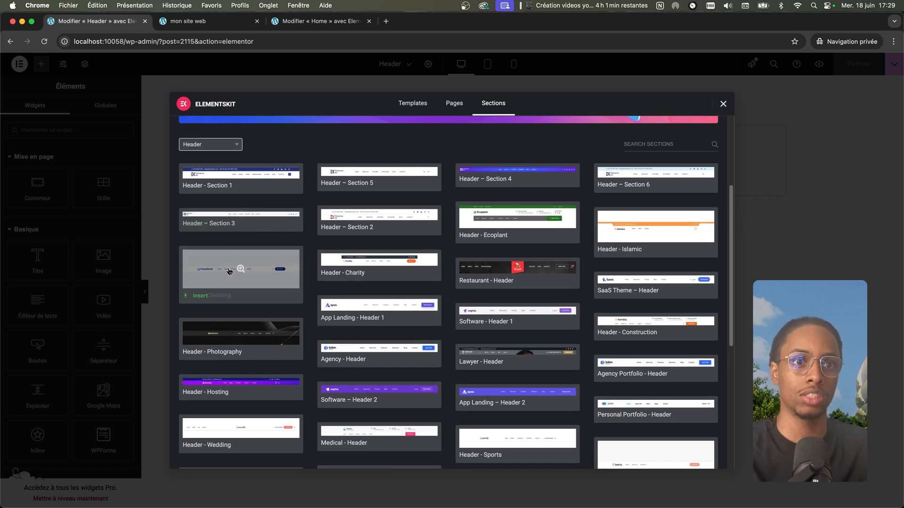
pyautogui.click(216, 293)
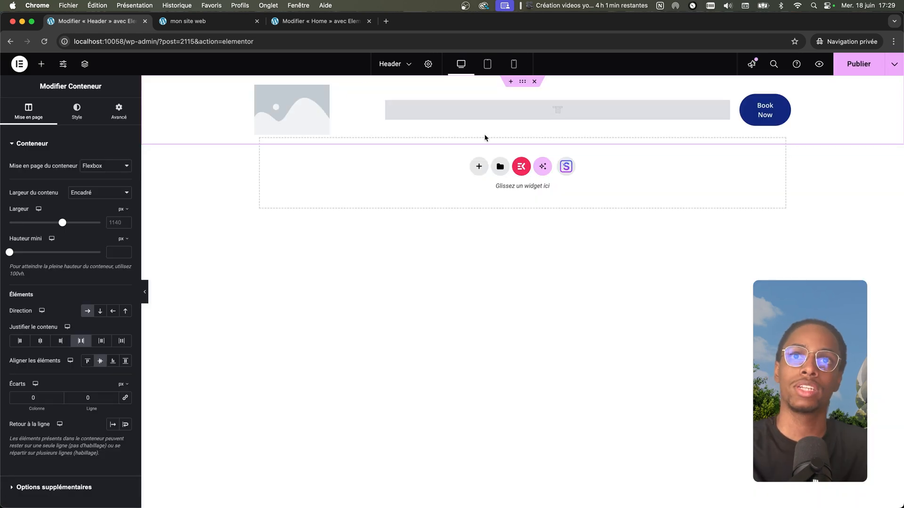
# Widen the boxed content of the inserted header container to 1299 px
pyautogui.moveTo(67, 225); pyautogui.dragTo(80, 226)
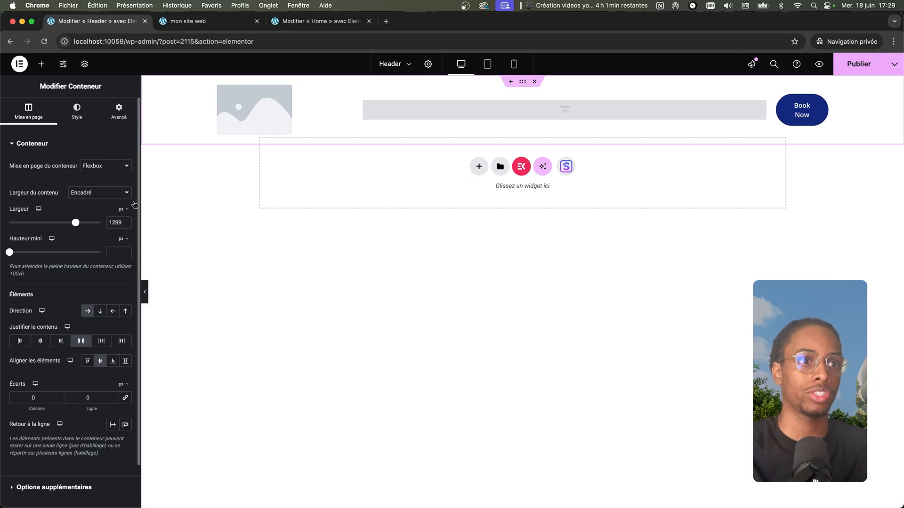
# Replace the header's placeholder image with the green N laurel logo from the media library and set its width to 77 px
pyautogui.click(293, 108)
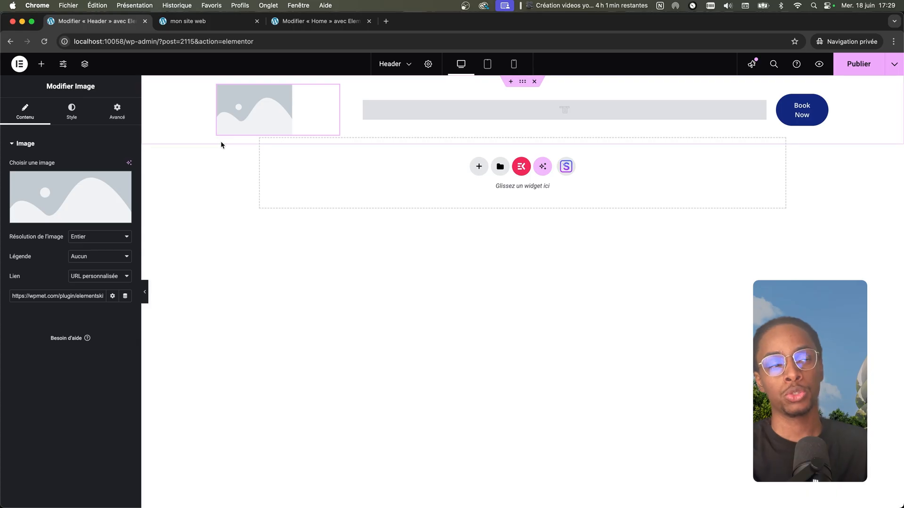
pyautogui.click(90, 193)
pyautogui.click(222, 101)
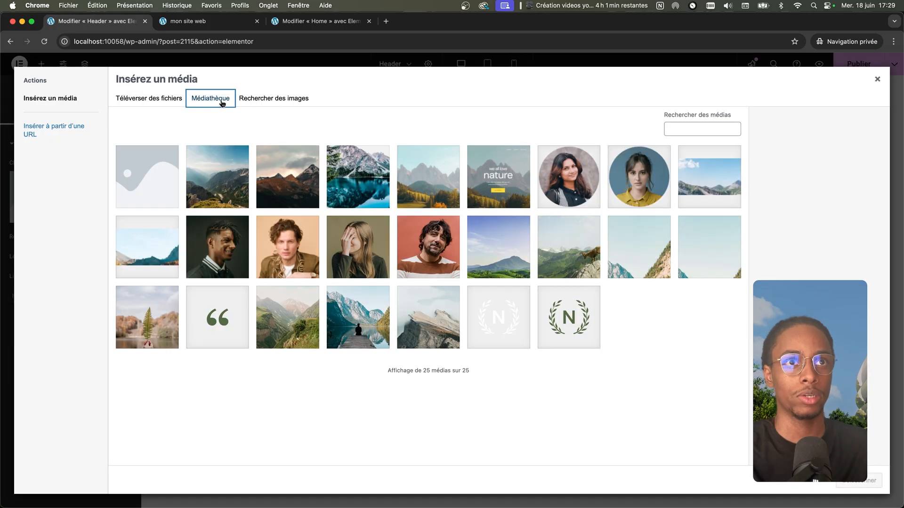
pyautogui.click(553, 330)
pyautogui.click(873, 481)
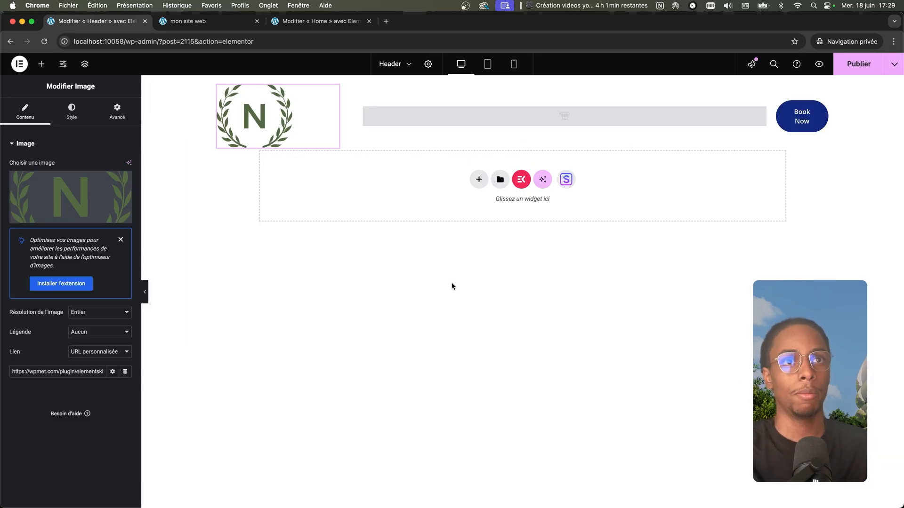
pyautogui.click(72, 111)
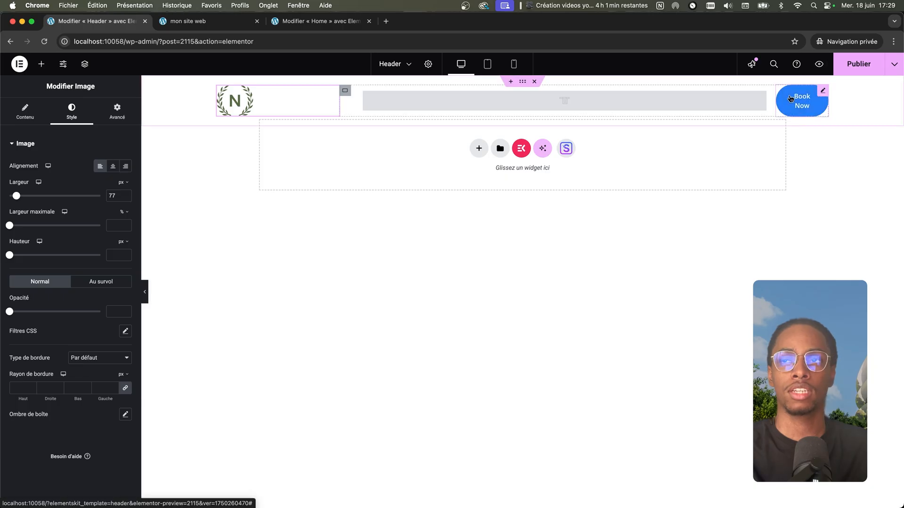
# Assign Main Menu to the header's ElementsKit Nav Menu widget
pyautogui.click(802, 101)
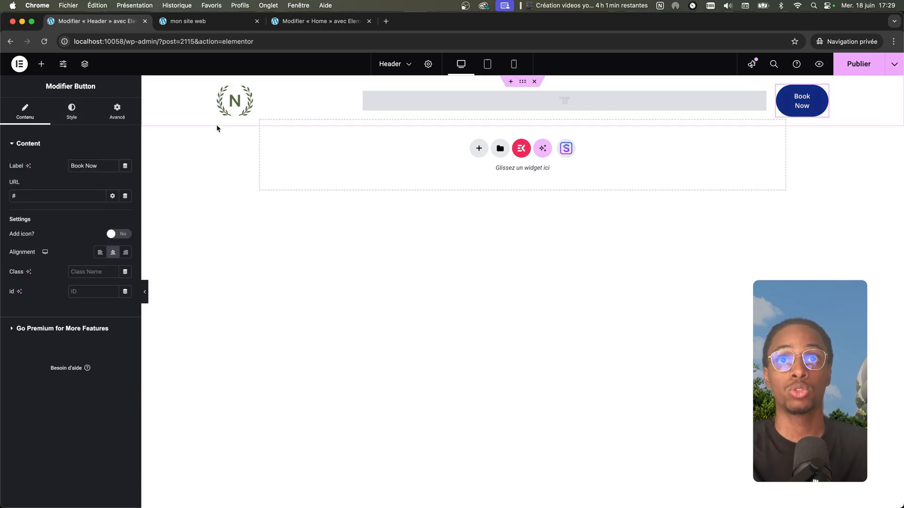
pyautogui.click(406, 107)
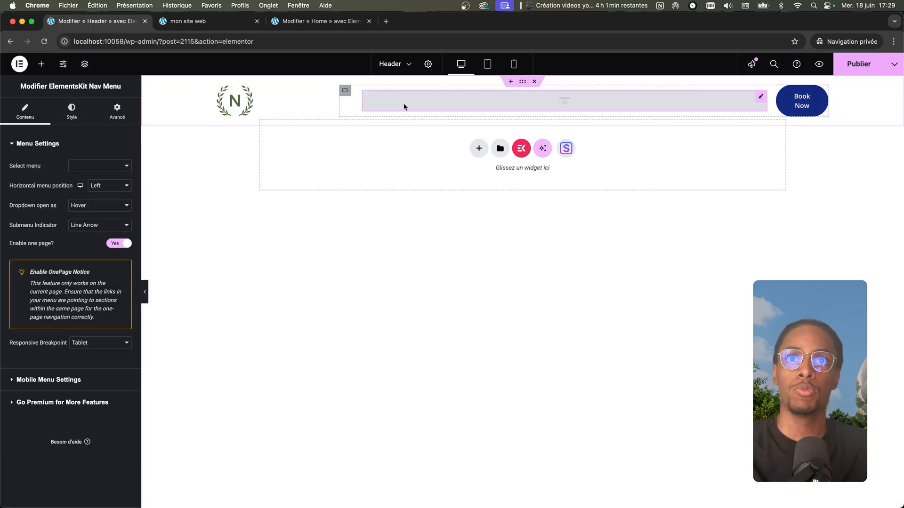
pyautogui.click(121, 163)
pyautogui.click(118, 166)
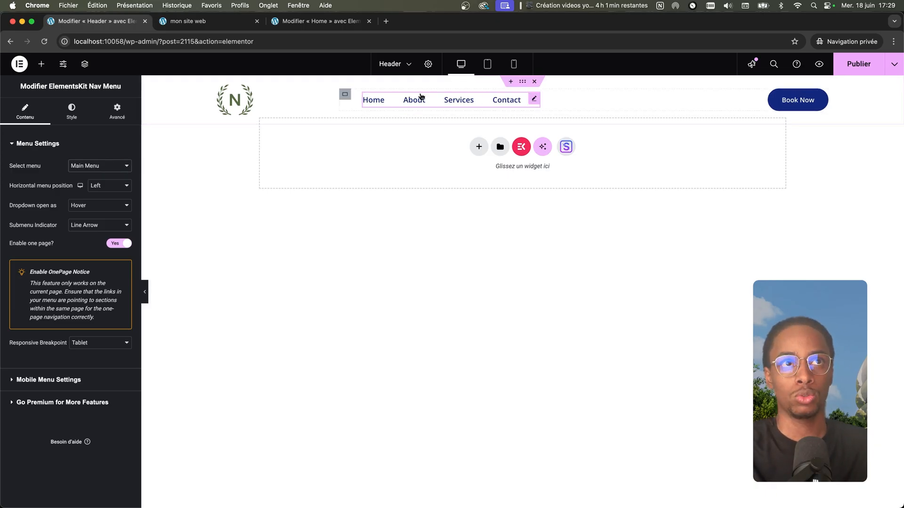
# Open the WordPress dashboard in a new tab and review Main Menu's structure and settings on the Menus page
pyautogui.click(19, 64)
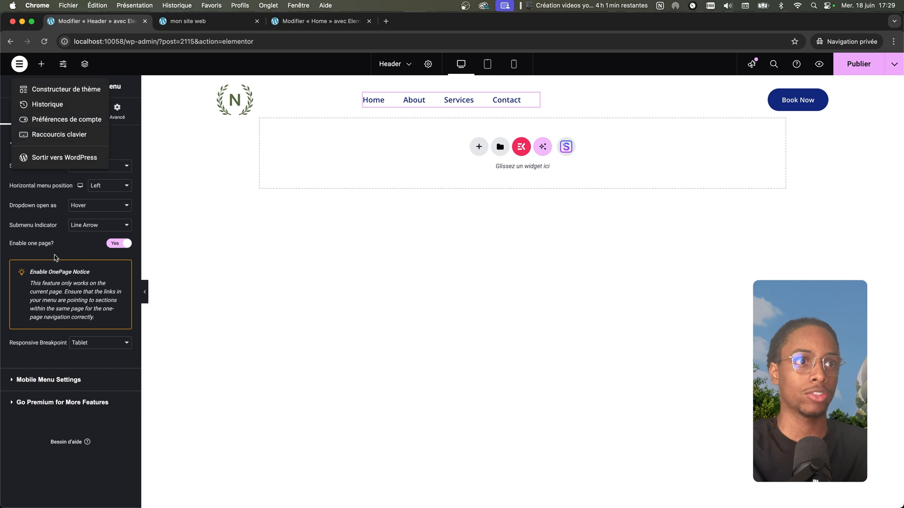
pyautogui.click(57, 159)
pyautogui.moveTo(57, 278)
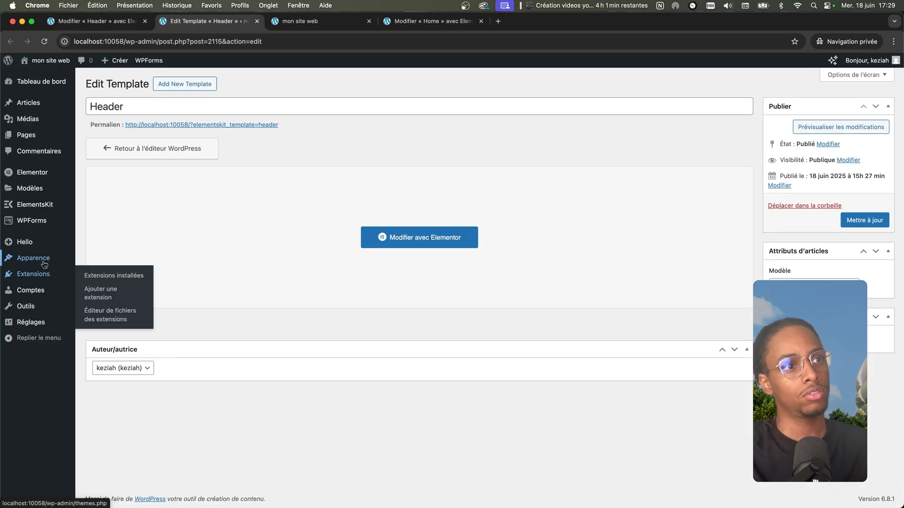
pyautogui.moveTo(48, 258)
pyautogui.click(105, 302)
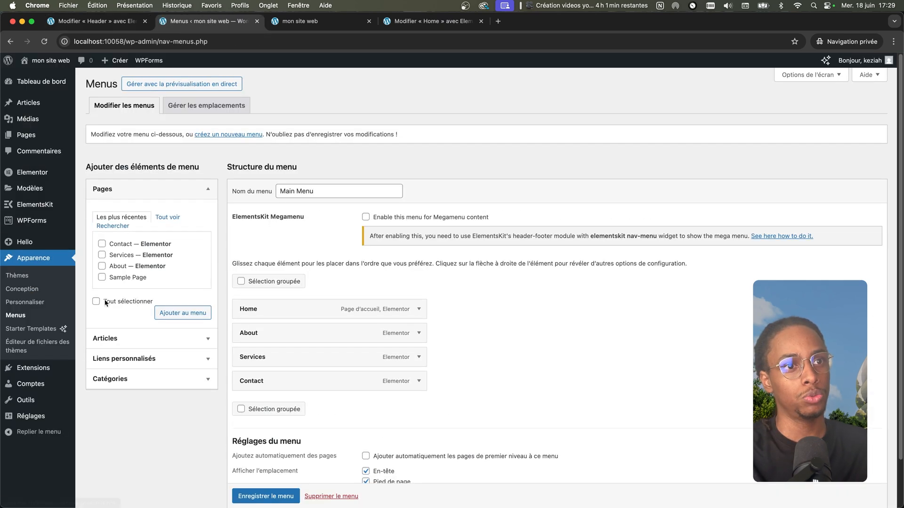
pyautogui.scroll(-2, 263, 146)
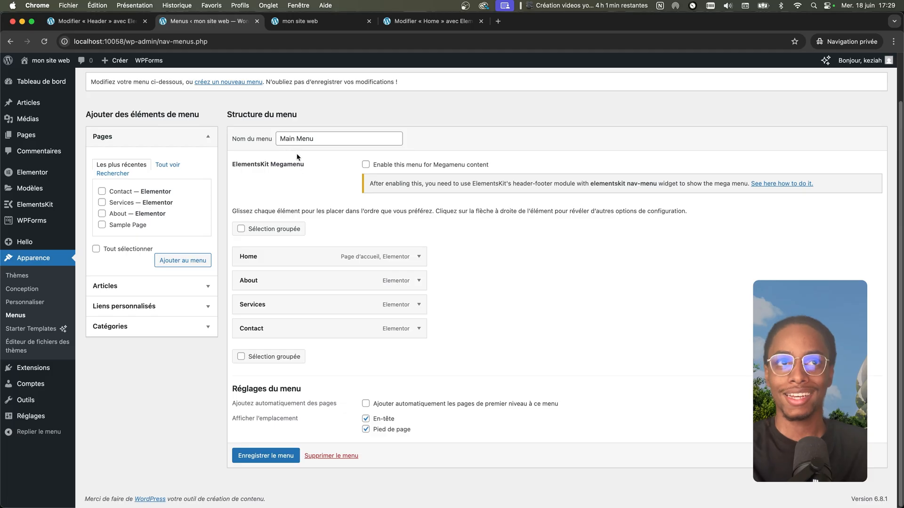
pyautogui.scroll(2, 297, 157)
# Create a new menu named Menu and assign it to the En-tête location
pyautogui.click(228, 135)
pyautogui.click(305, 193)
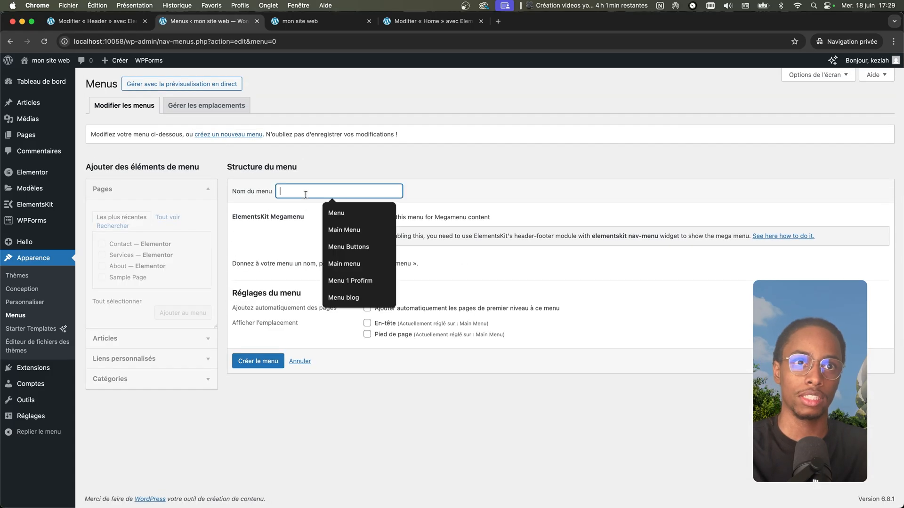
pyautogui.click(336, 212)
pyautogui.click(367, 324)
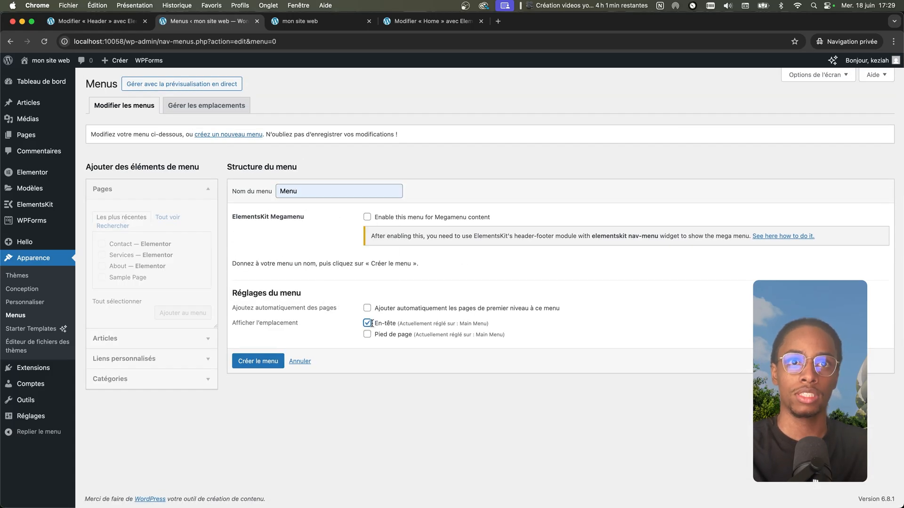
pyautogui.click(265, 363)
# Add the Contact, Services, About and Sample Page pages to the new menu
pyautogui.click(102, 250)
pyautogui.click(102, 261)
pyautogui.click(102, 272)
pyautogui.click(101, 282)
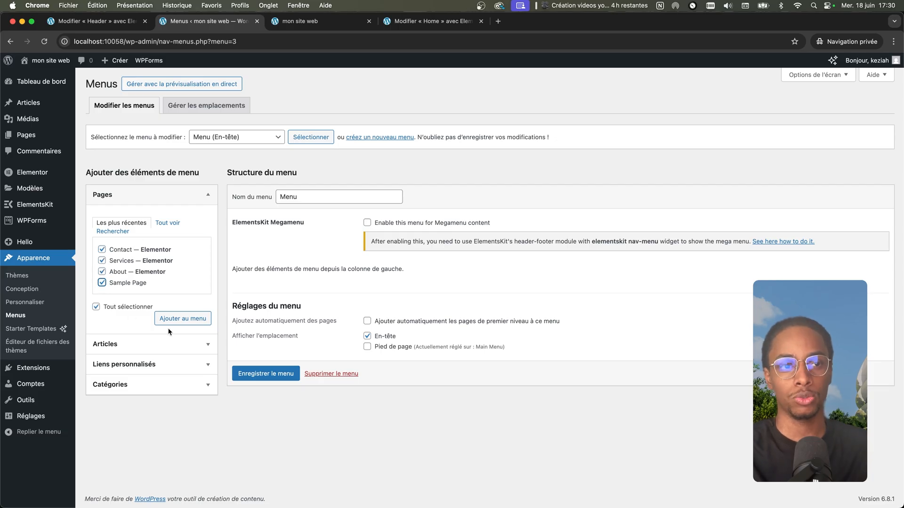
pyautogui.click(168, 322)
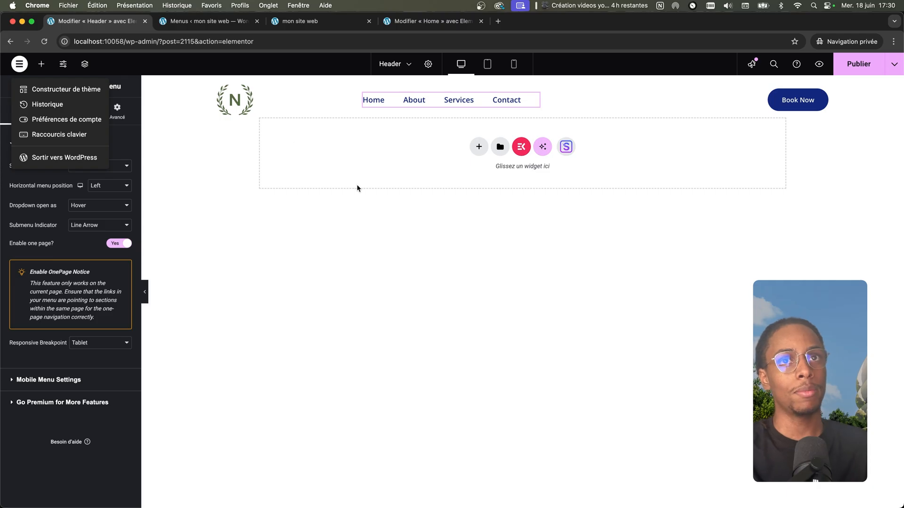
# Set the header container's bottom margin to 0 px in the Elementor header template and publish it
pyautogui.click(397, 122)
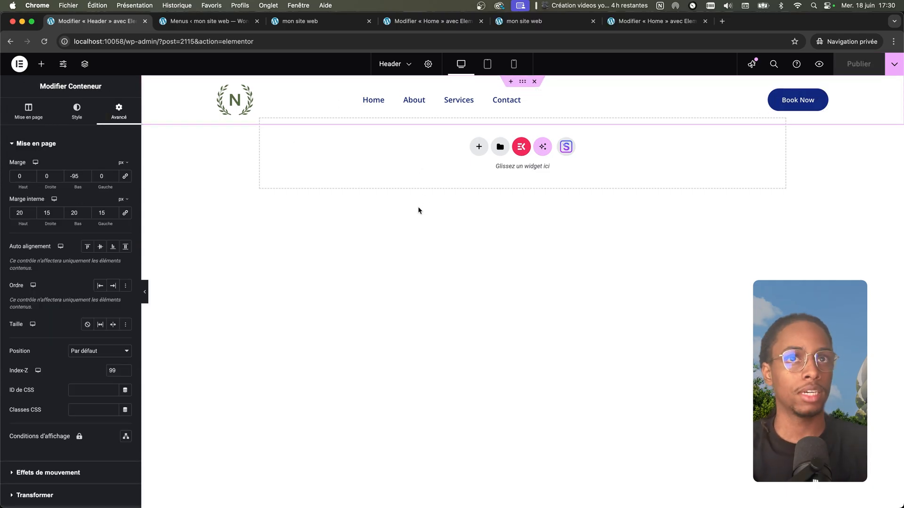
pyautogui.write('0')
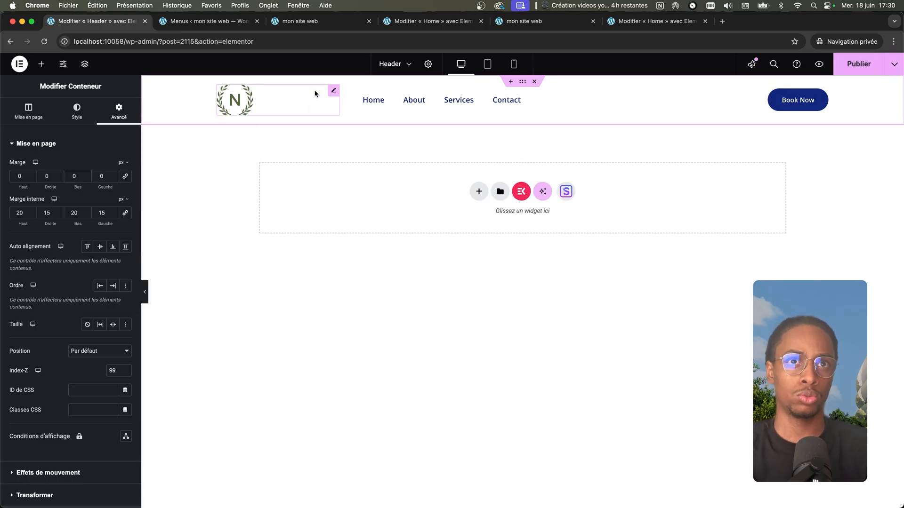
pyautogui.click(859, 64)
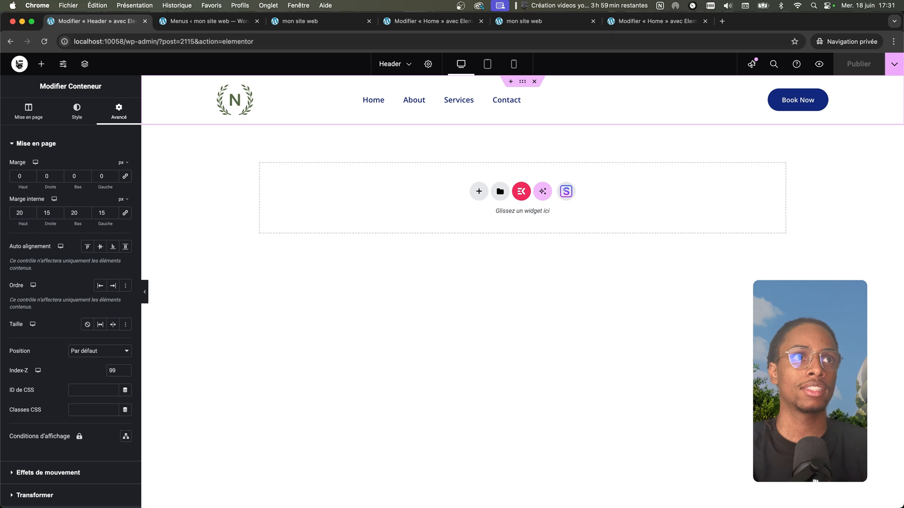
# Exit to WordPress in a new tab and examine the header and page title on the live home page
pyautogui.click(18, 65)
pyautogui.click(61, 157)
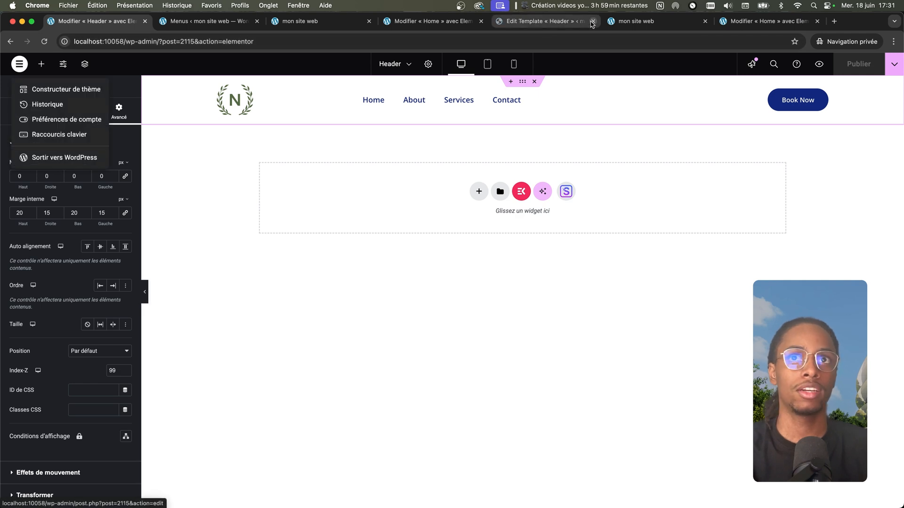
pyautogui.click(67, 59)
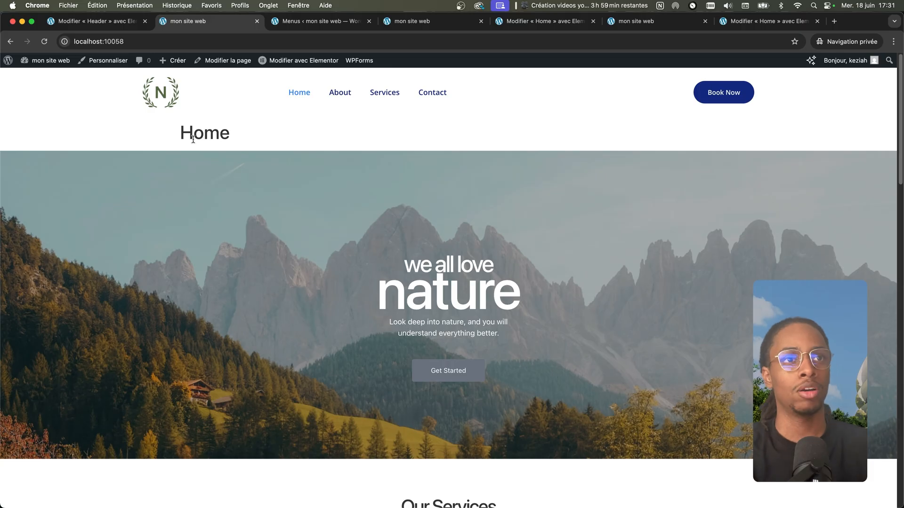
pyautogui.moveTo(182, 135); pyautogui.dragTo(245, 138)
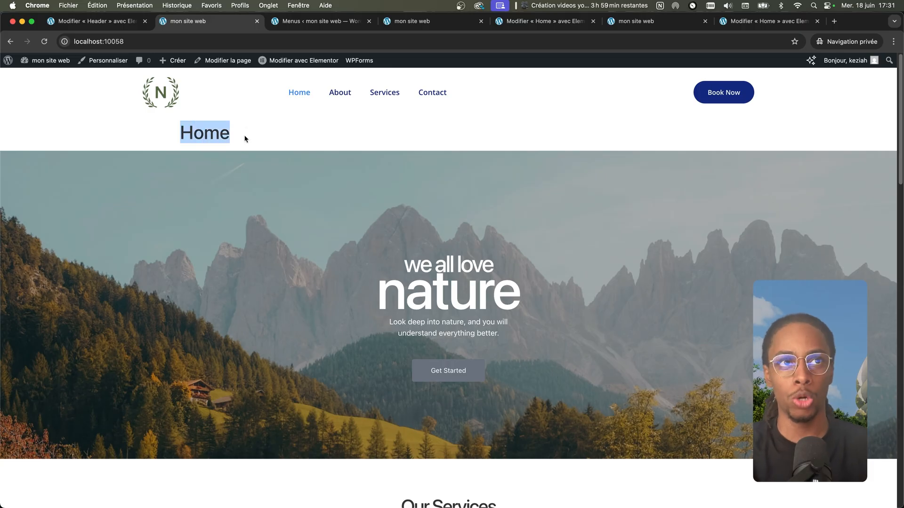
# Open the Home page in Elementor in a new tab and hide the page title in its page settings
pyautogui.keyDown('super'); pyautogui.click(286, 61); pyautogui.keyUp('super')
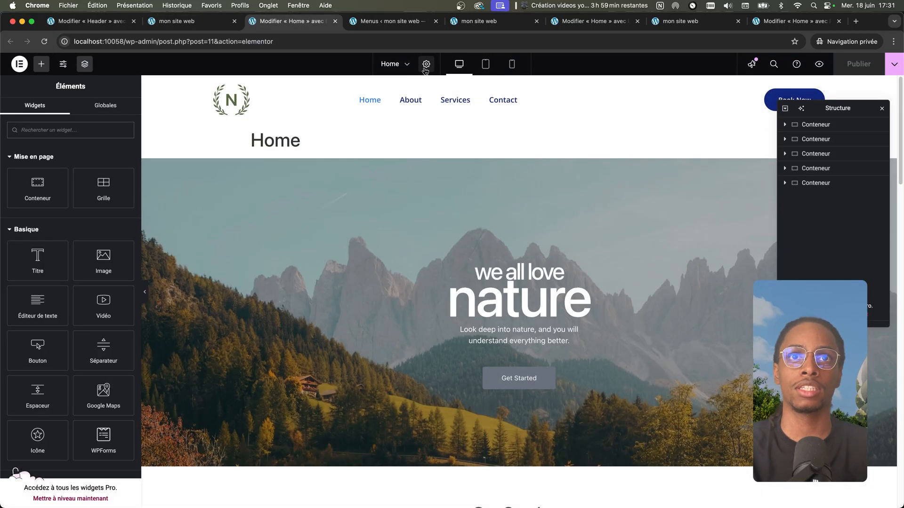
pyautogui.click(425, 65)
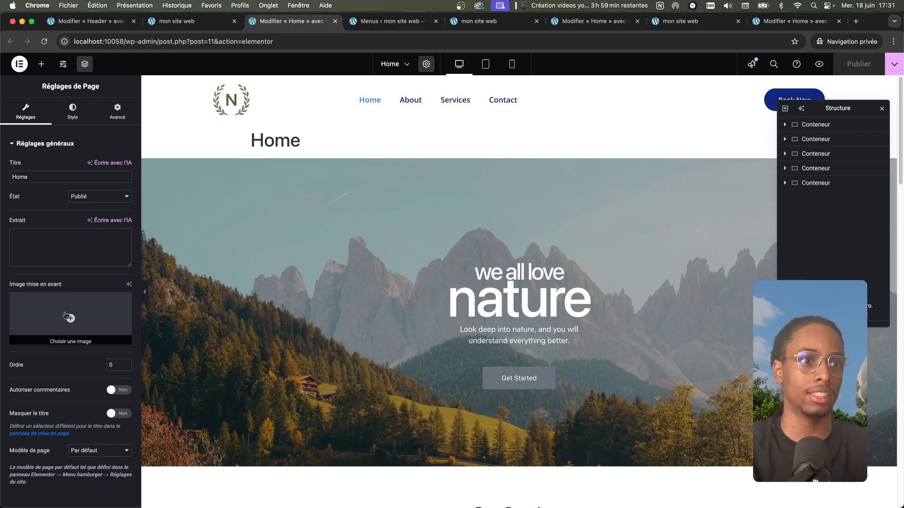
pyautogui.click(118, 414)
# Reload the live home page and check its header layout and the Contact and Services links
pyautogui.click(48, 45)
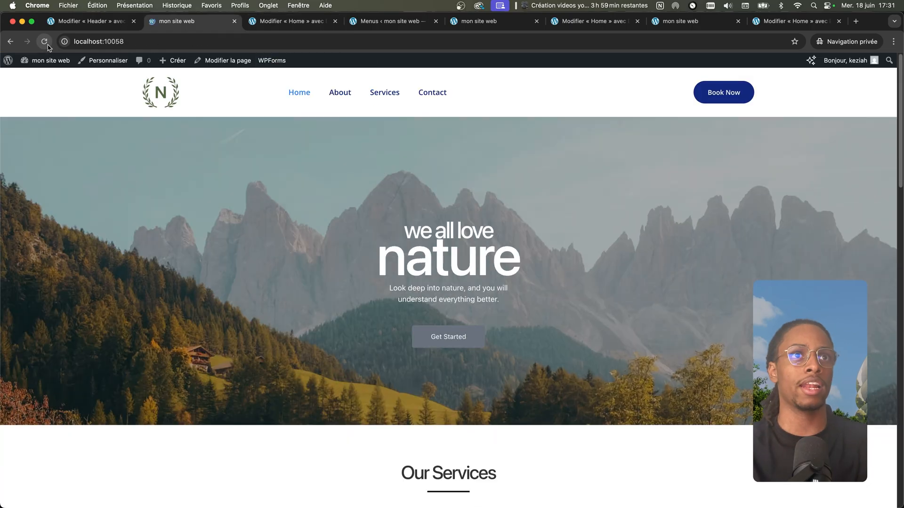
pyautogui.scroll(-4, 400, 141)
pyautogui.scroll(4, 395, 165)
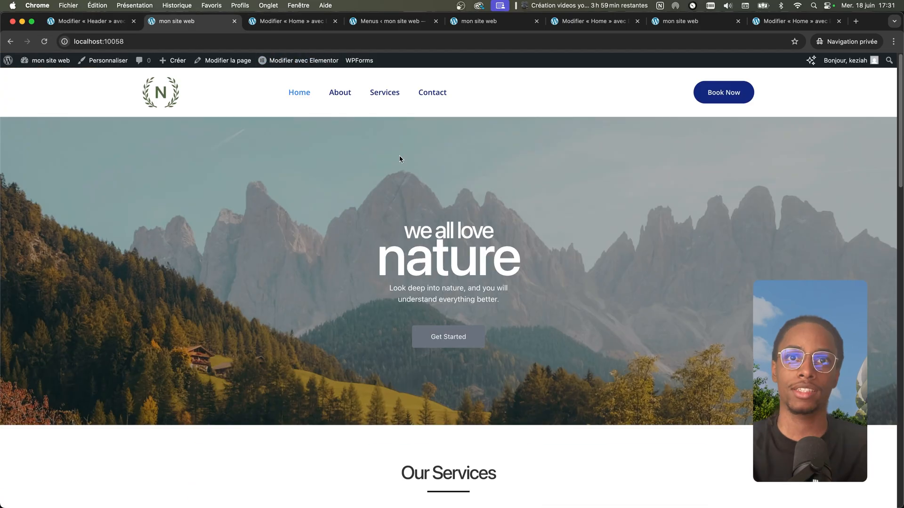
pyautogui.click(429, 101)
pyautogui.click(390, 96)
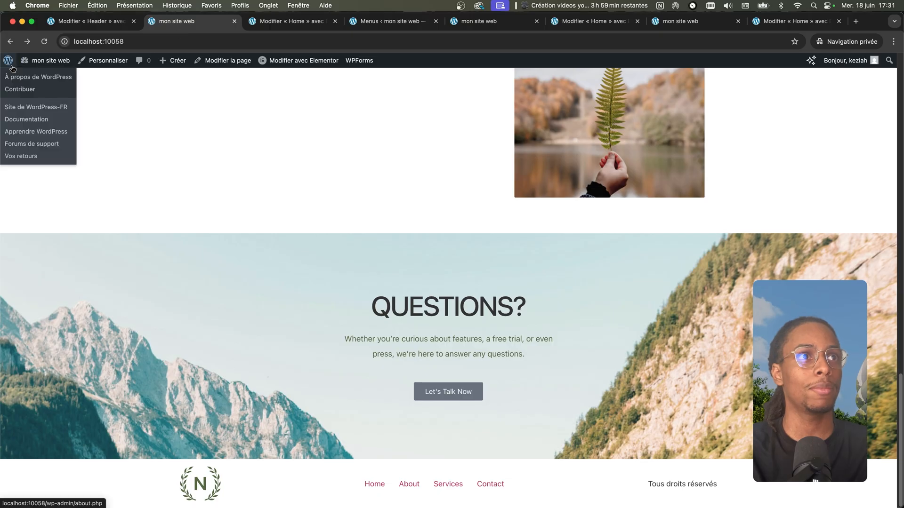
# Go back to the WordPress dashboard and open ElementsKit's Header Footer template list
pyautogui.click(13, 68)
pyautogui.moveTo(51, 281)
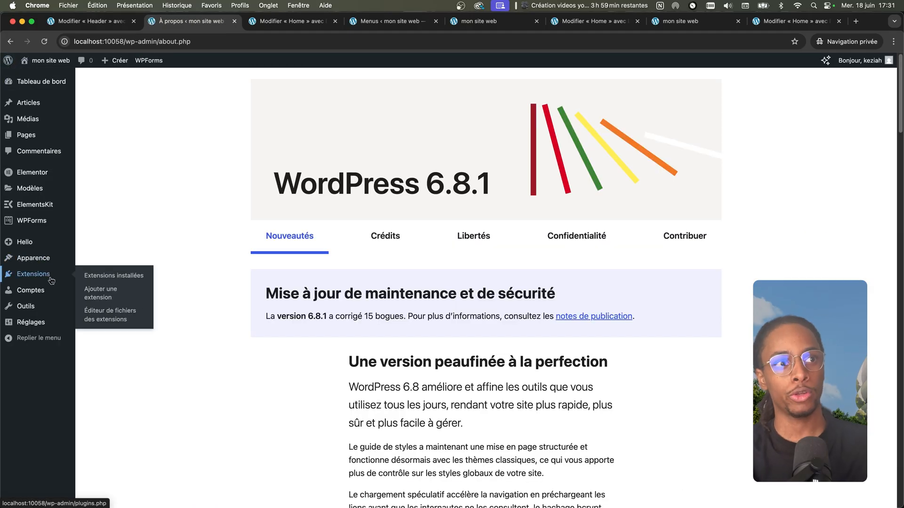
pyautogui.click(36, 205)
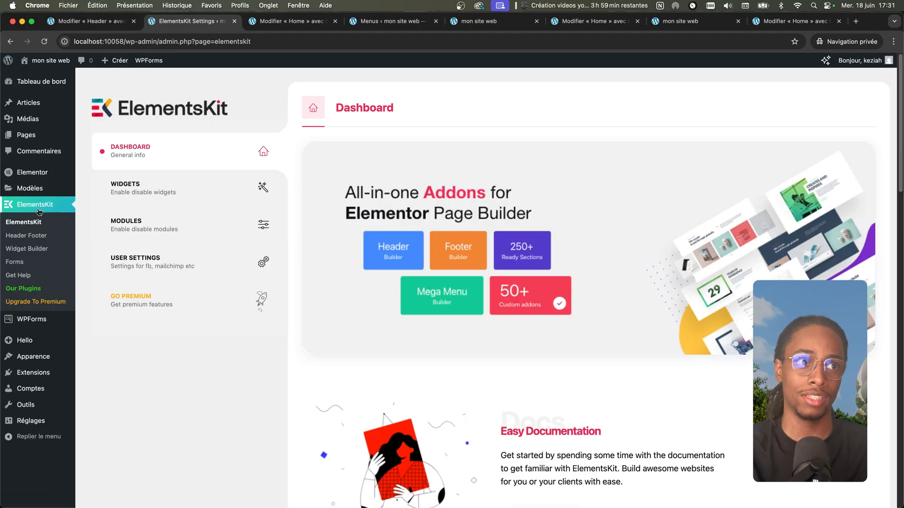
pyautogui.click(40, 237)
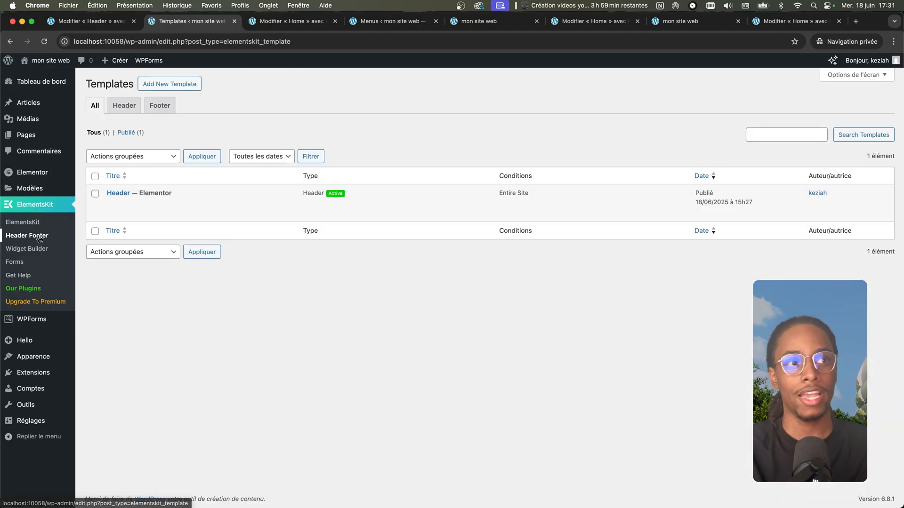
# Create an active template titled footer with type Footer and condition Entire Site, and open its content for editing
pyautogui.click(173, 85)
pyautogui.click(423, 202)
pyautogui.write('footer')
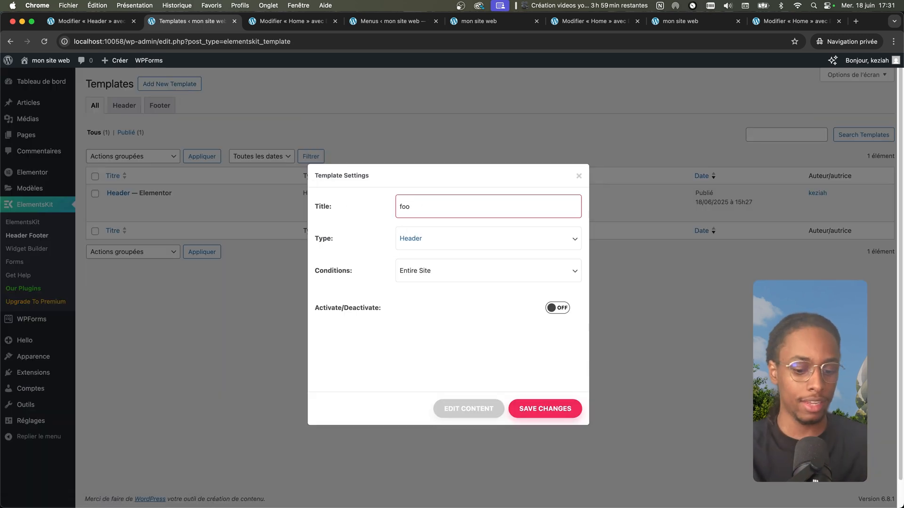
pyautogui.click(412, 246)
pyautogui.click(421, 251)
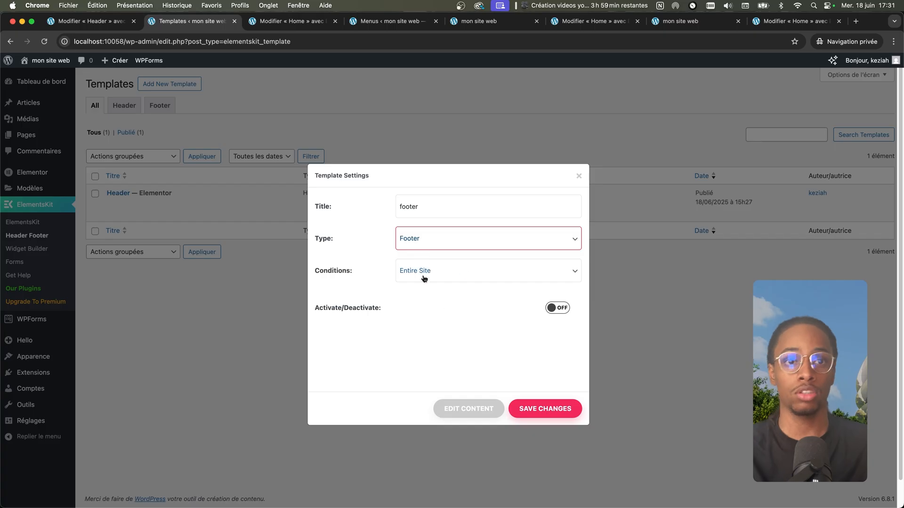
pyautogui.click(558, 309)
pyautogui.click(485, 408)
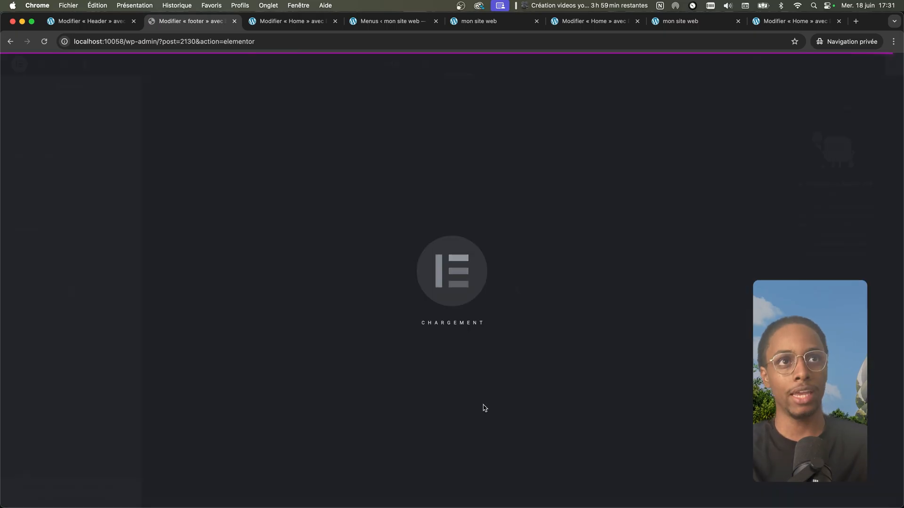
# Insert a ready-made ElementsKit section from the Footer category, the white one with useful links and a subscribe form
pyautogui.click(521, 161)
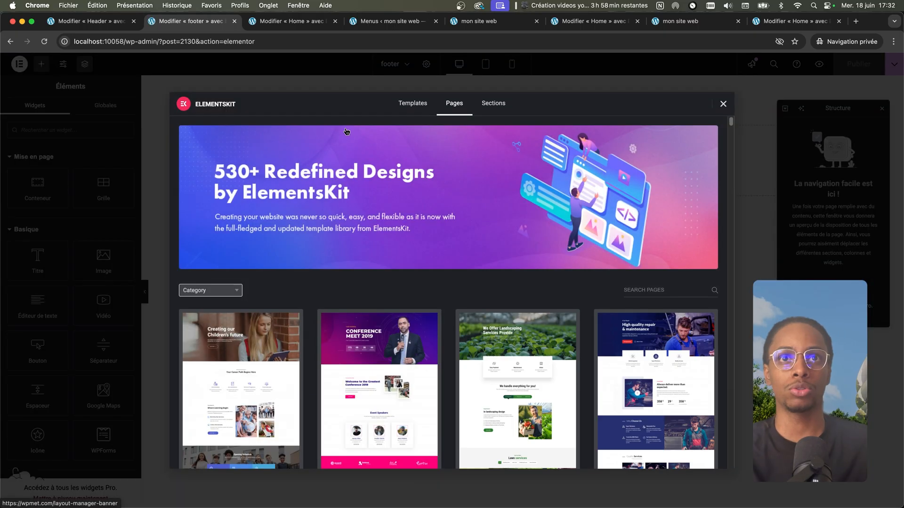
pyautogui.click(489, 104)
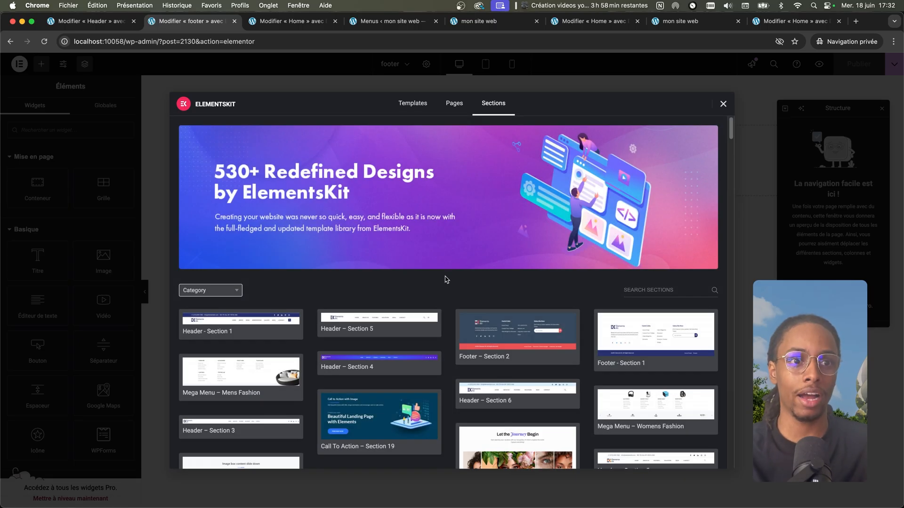
pyautogui.scroll(-4, 447, 280)
pyautogui.click(225, 125)
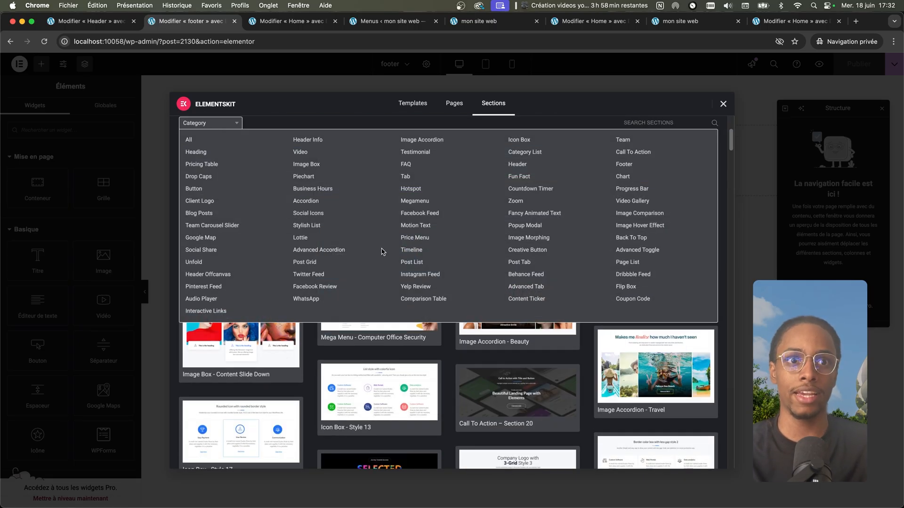
pyautogui.click(622, 167)
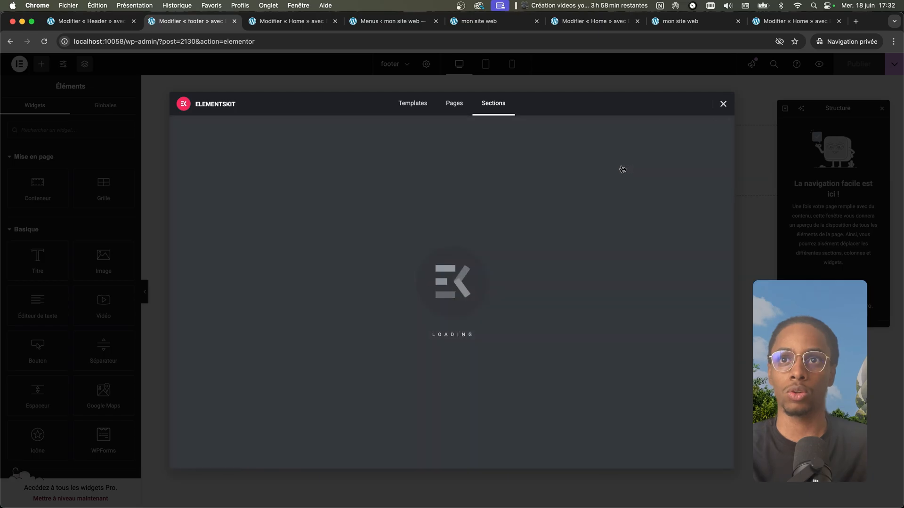
pyautogui.click(336, 199)
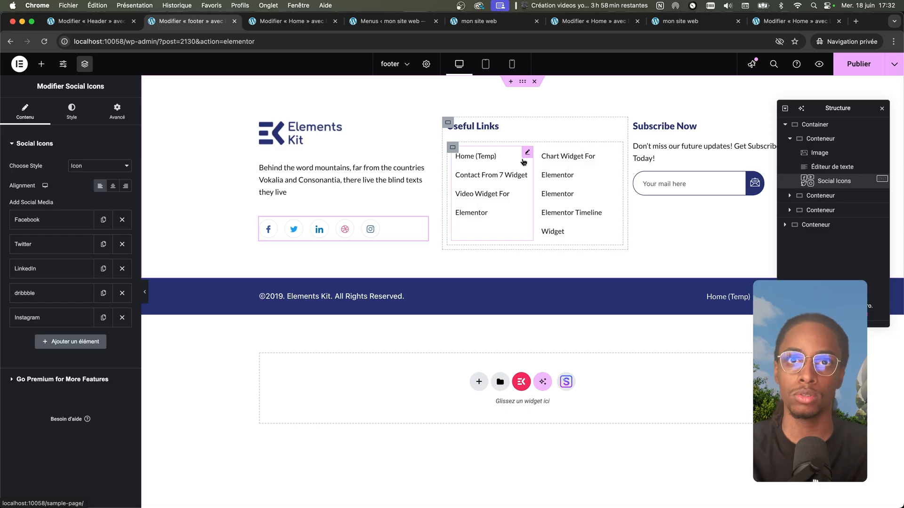
# Inspect the footer's link list and MailChimp form, and publish the footer template
pyautogui.click(523, 162)
pyautogui.click(666, 184)
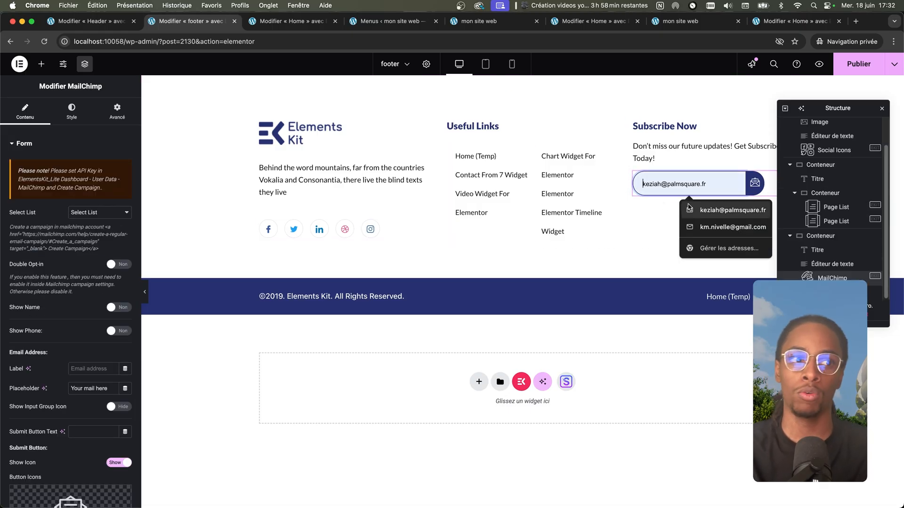
pyautogui.click(883, 111)
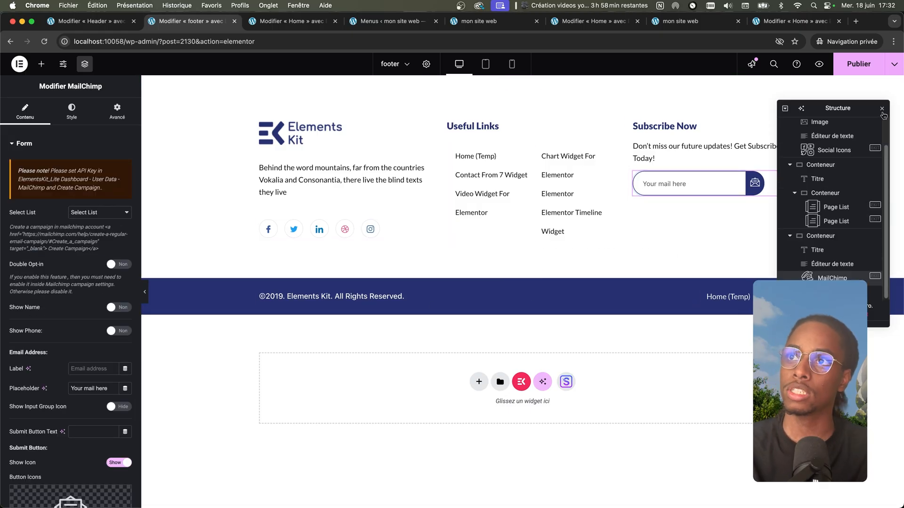
pyautogui.click(882, 112)
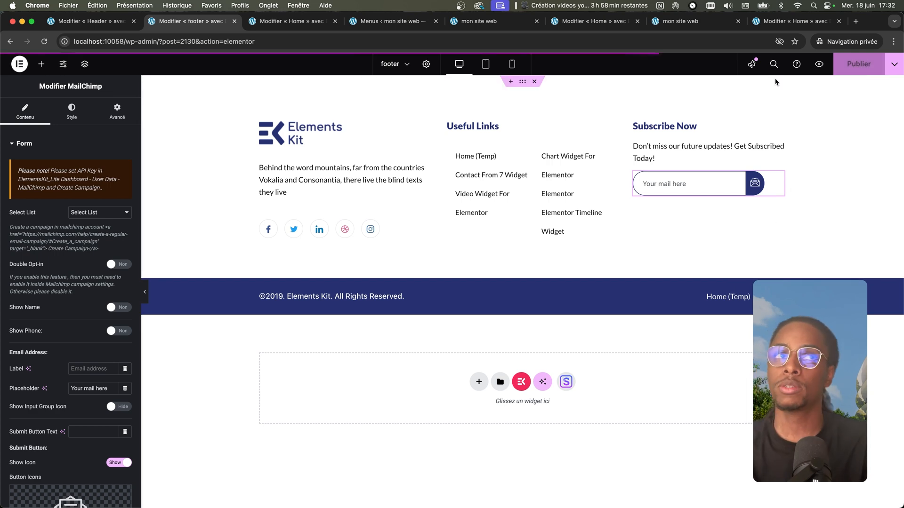
# Switch from the header template to the live home page and check the footer at its end
pyautogui.click(288, 22)
pyautogui.click(189, 25)
pyautogui.click(88, 25)
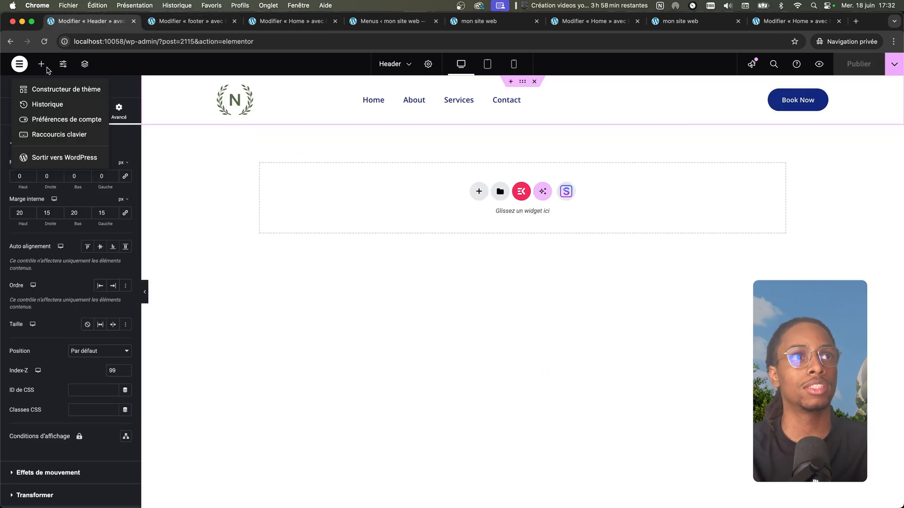
pyautogui.click(24, 69)
pyautogui.click(25, 69)
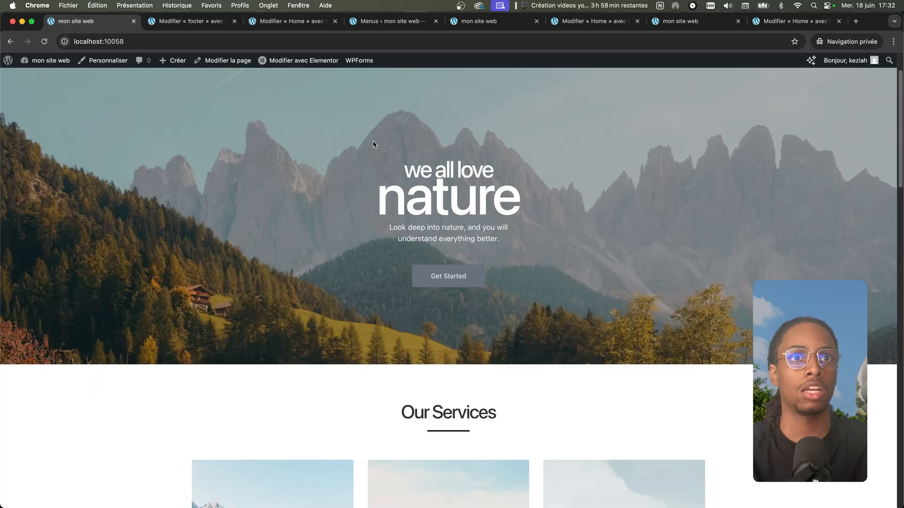
pyautogui.scroll(-20, 373, 146)
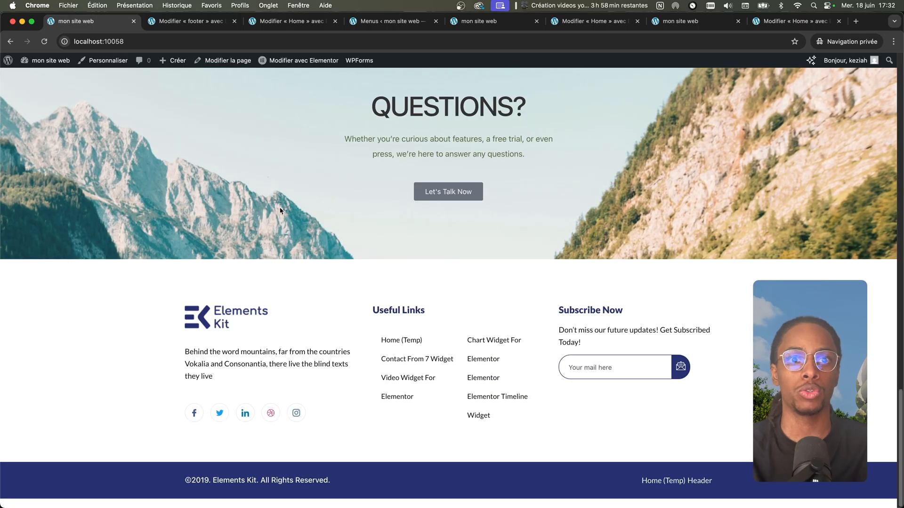
pyautogui.click(383, 358)
# Open the live Contact page and check its footer and header
pyautogui.click(430, 95)
pyautogui.scroll(-15, 412, 223)
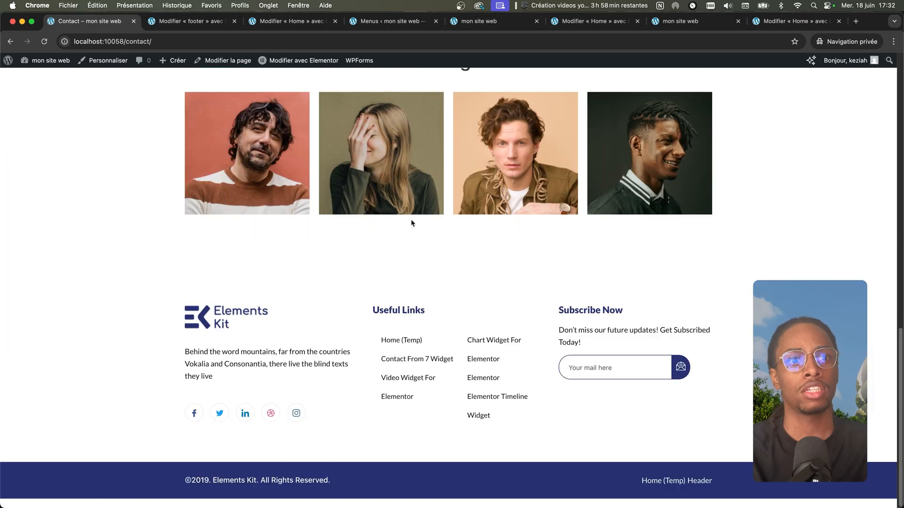
pyautogui.scroll(15, 401, 339)
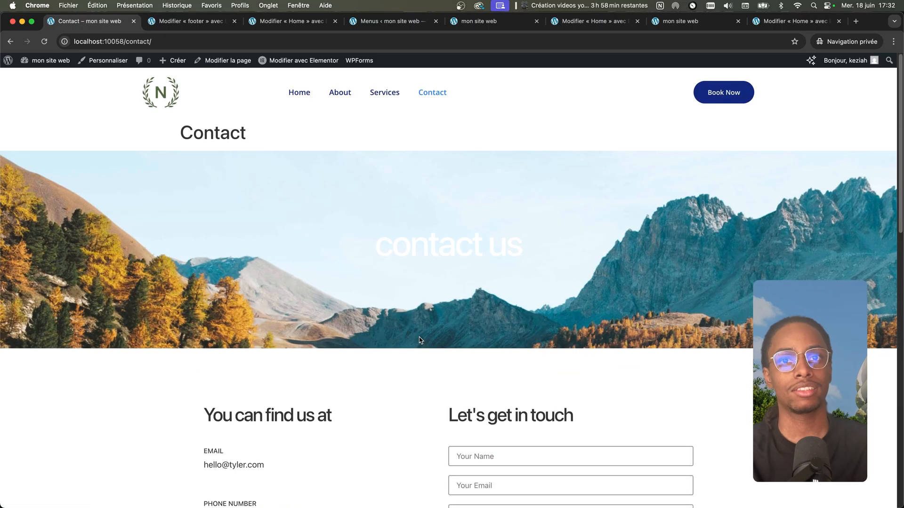